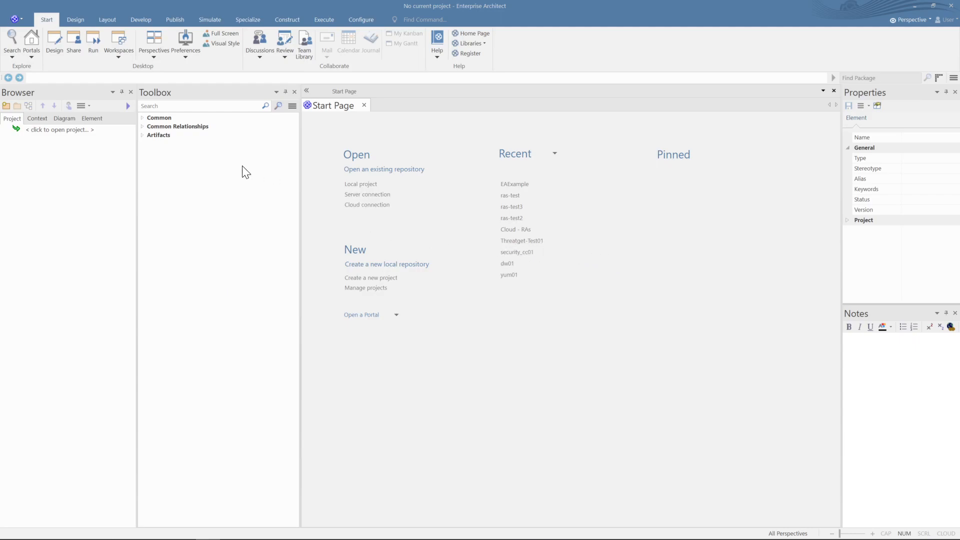
- Save a new Enterprise Architect project as 'adconnect' in D:\temp
click(16, 21)
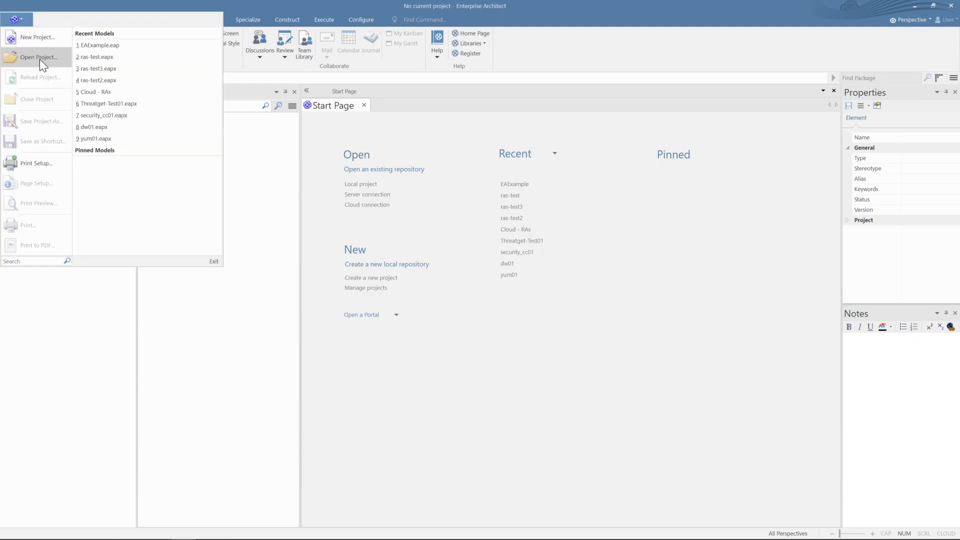
click(46, 39)
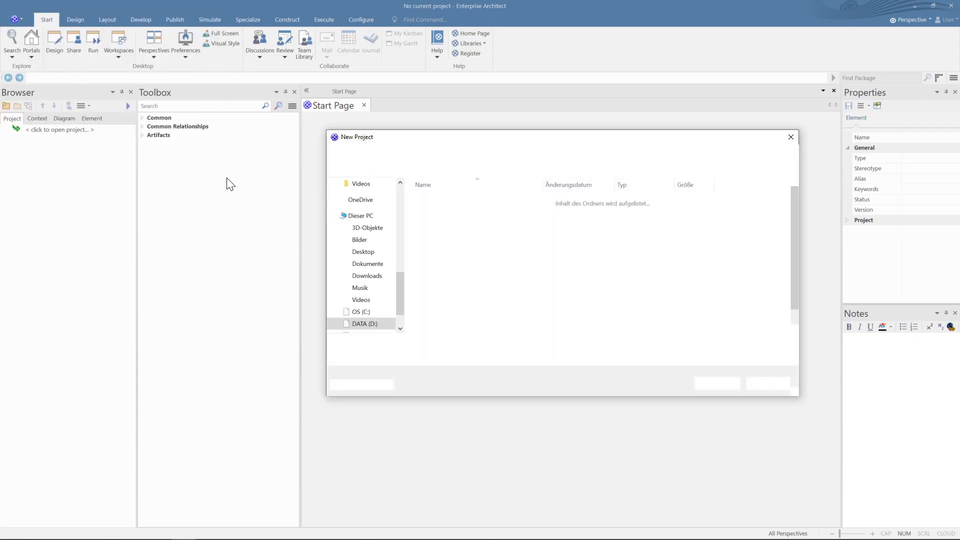
text(adconnect)
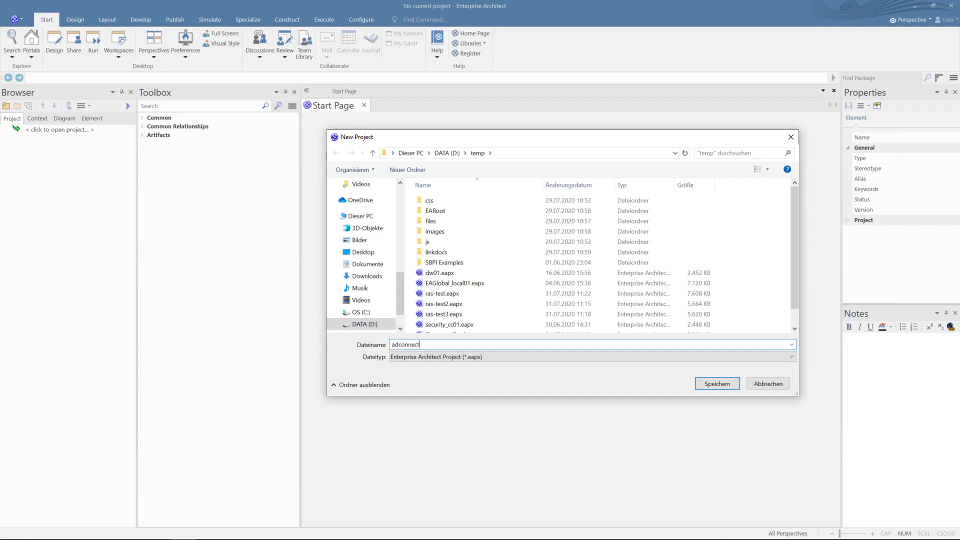
key(Return)
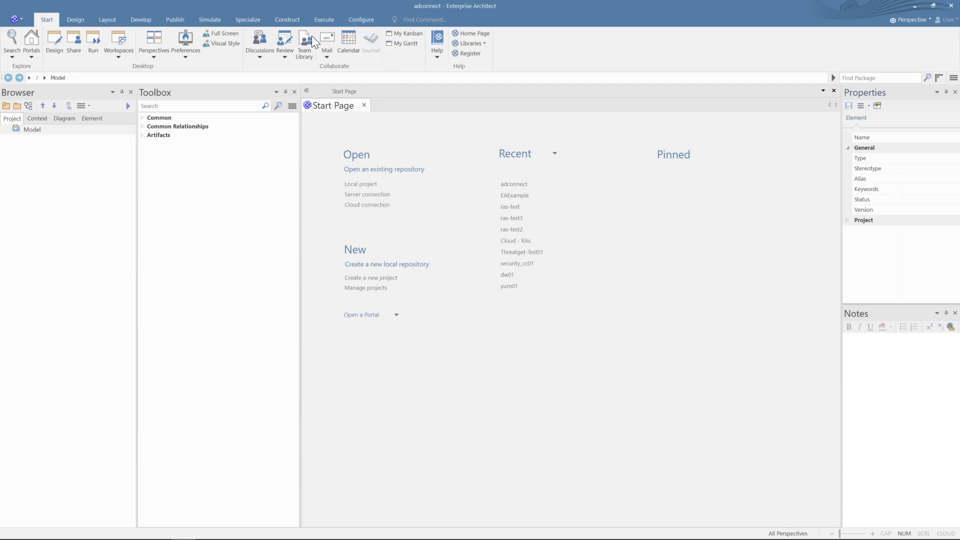
- Enable security on the adconnect model by pasting the authorization key and confirming
click(367, 22)
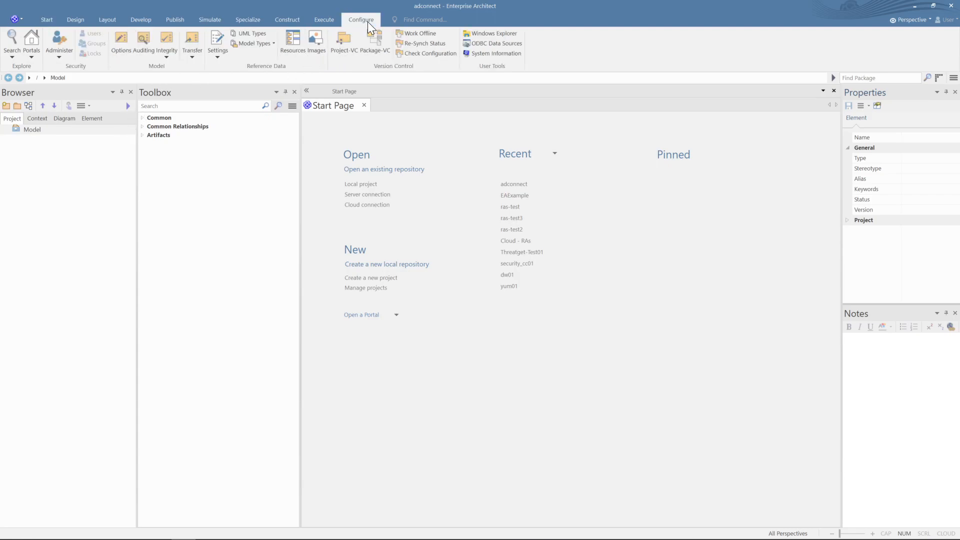
click(64, 60)
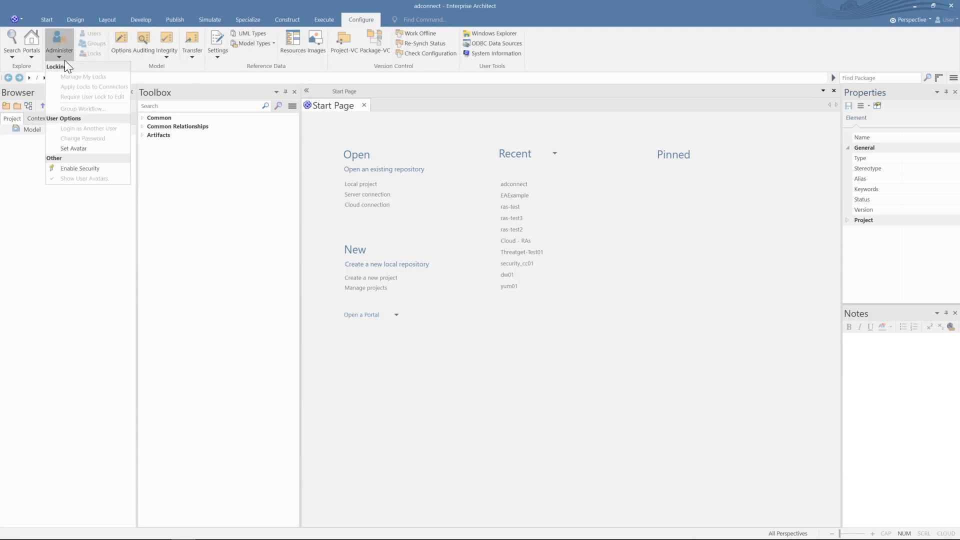
click(89, 167)
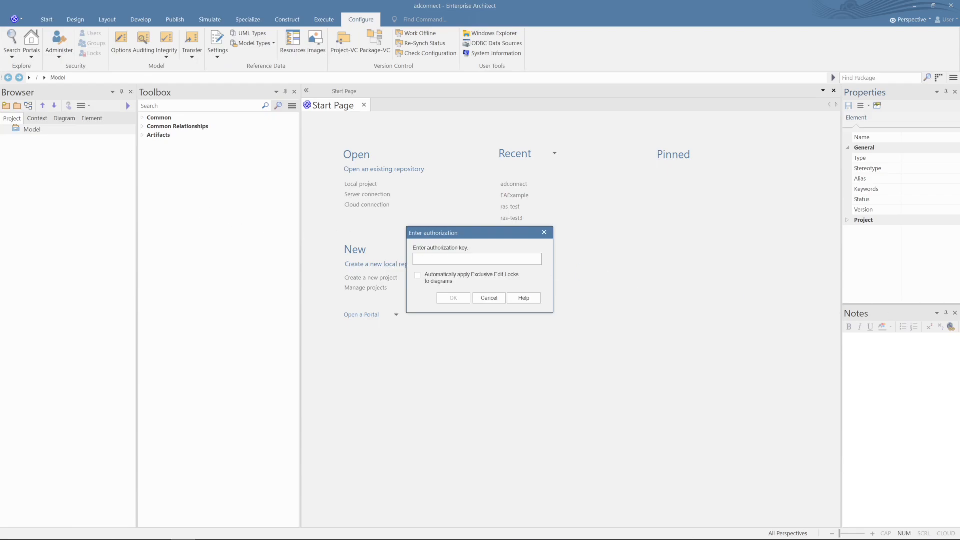
key(alt+Tab)
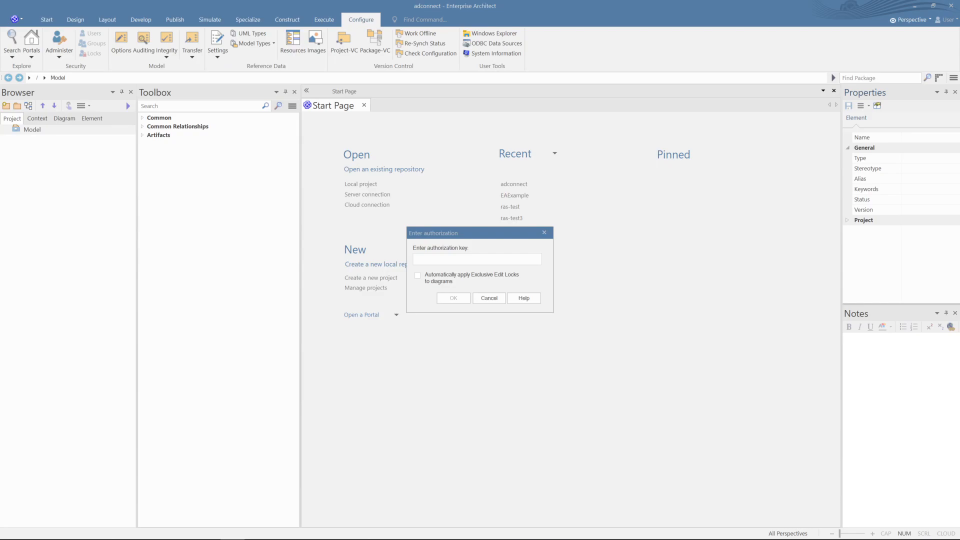
key(alt+Tab)
text({F08113BA-8B4F-41df-8F01-46DF2C35D249})
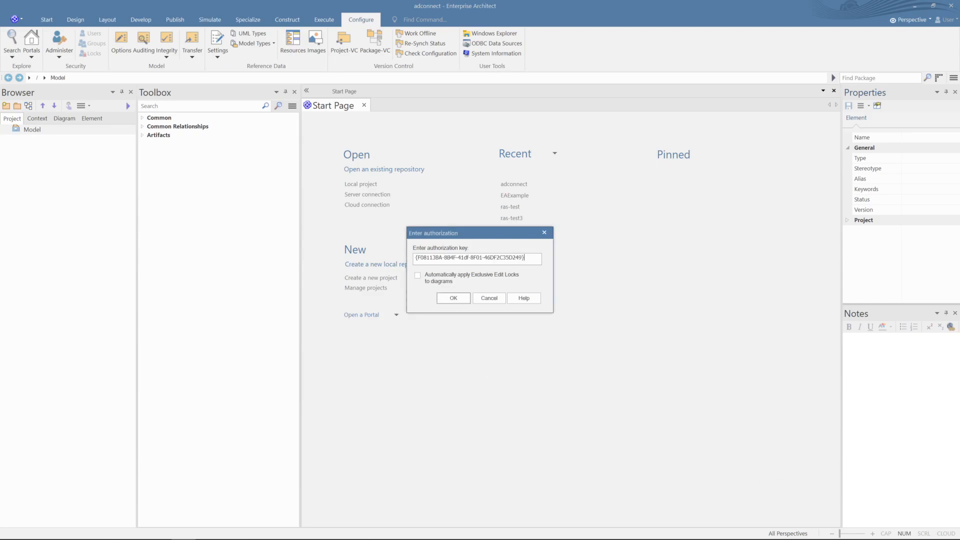
click(462, 300)
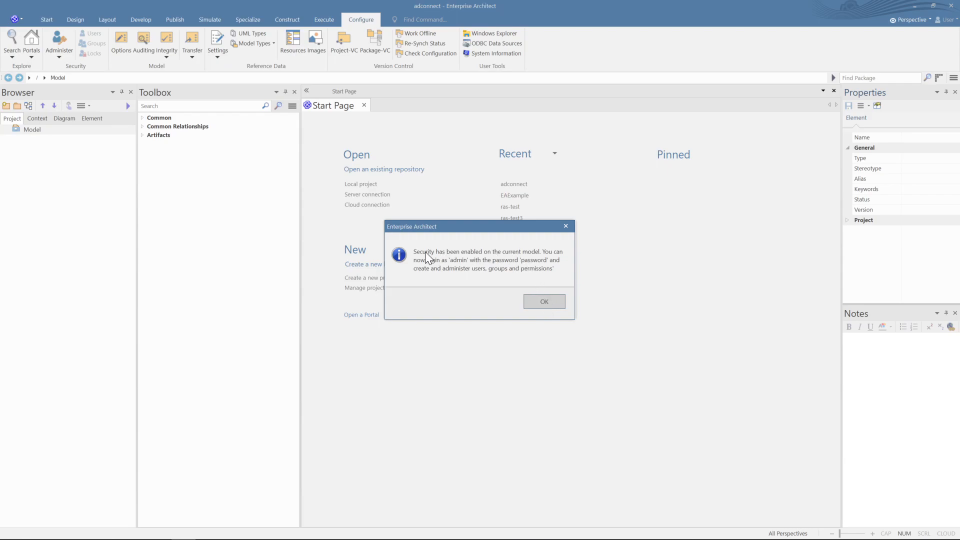
click(541, 301)
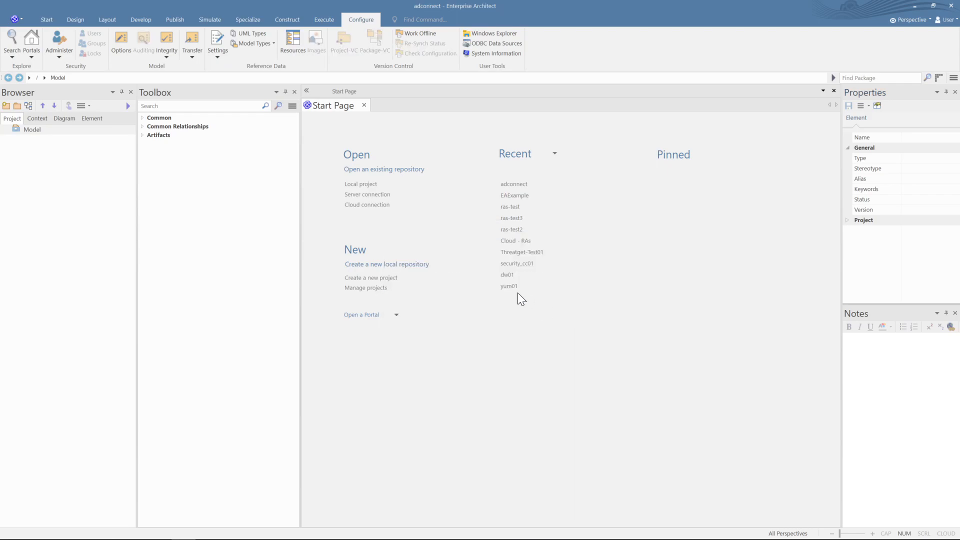
- Log in as the admin user with the administrator password
click(53, 59)
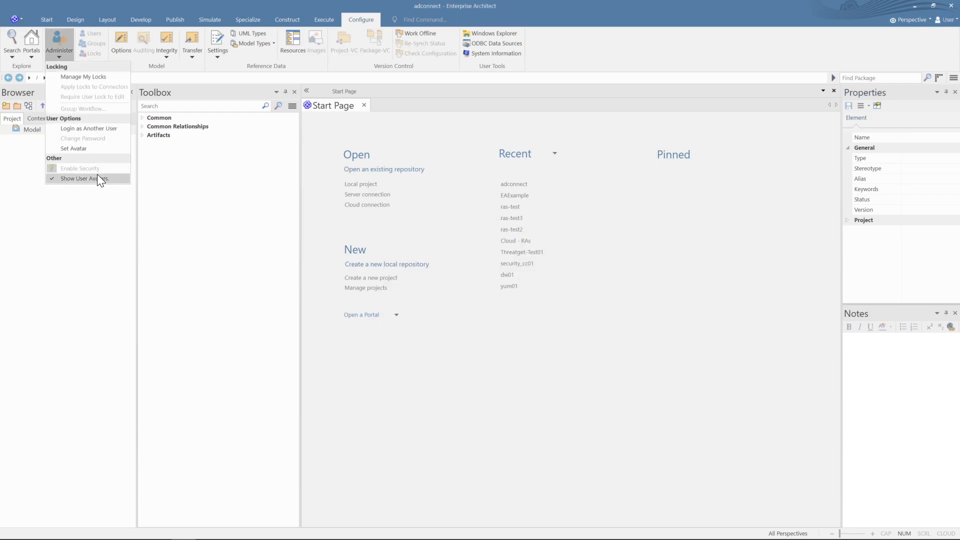
click(103, 131)
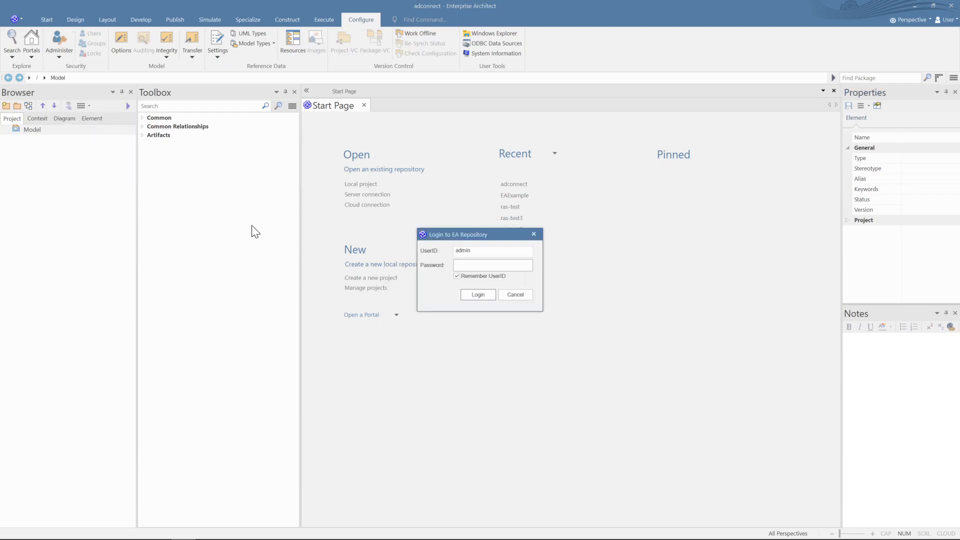
text(•••••••)
key(Return)
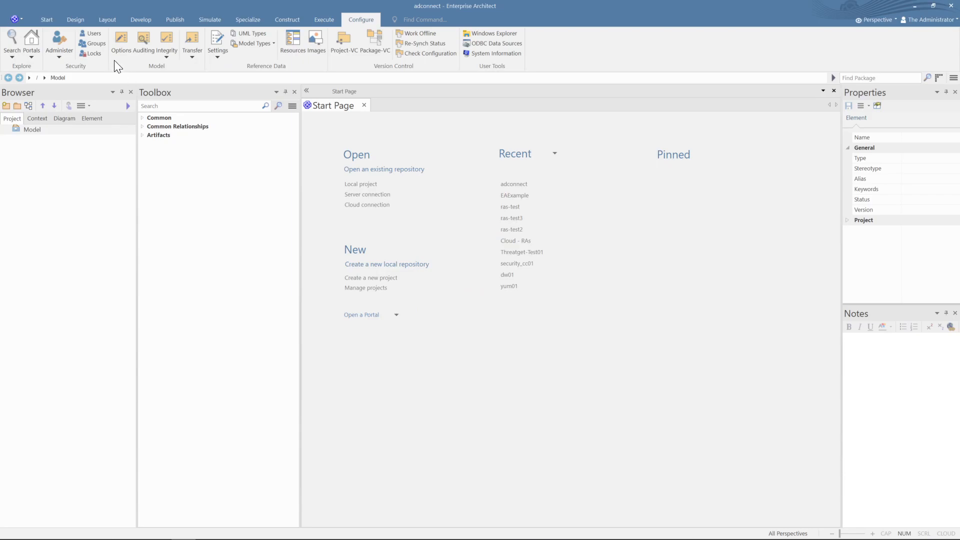
- Tick Accept OpenID Authentication in Users and open the OpenID configuration
click(94, 37)
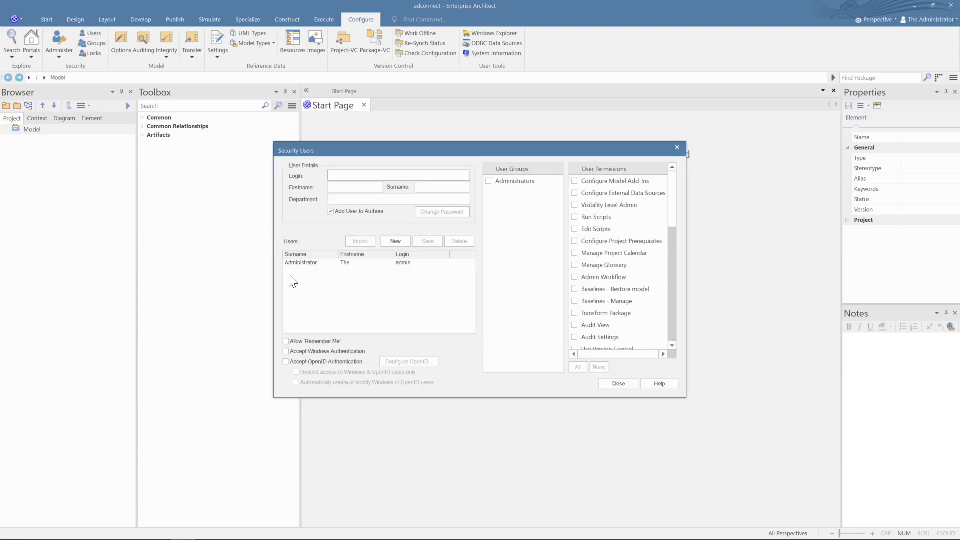
click(314, 361)
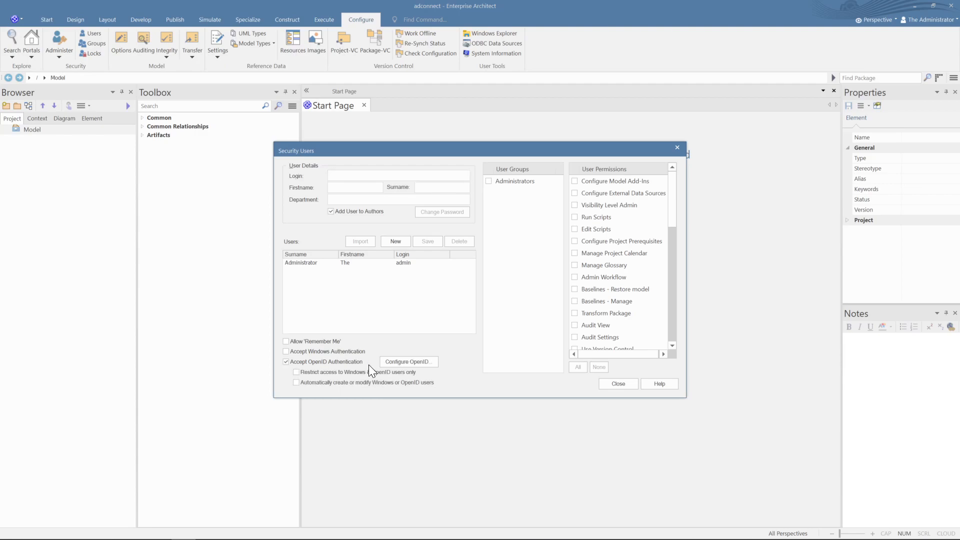
click(412, 362)
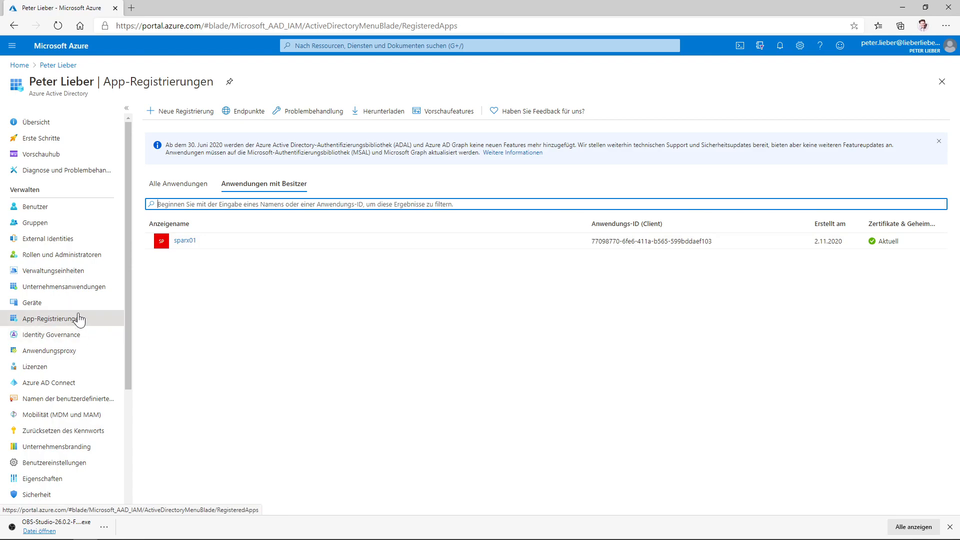
- Register a new Azure application named 'sparxdemo01' with its supported account type
click(48, 322)
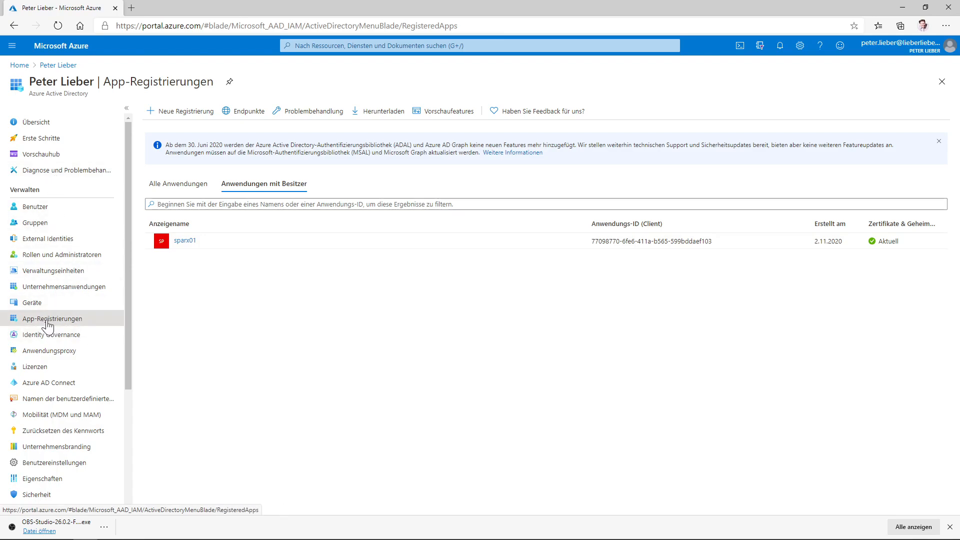
click(181, 114)
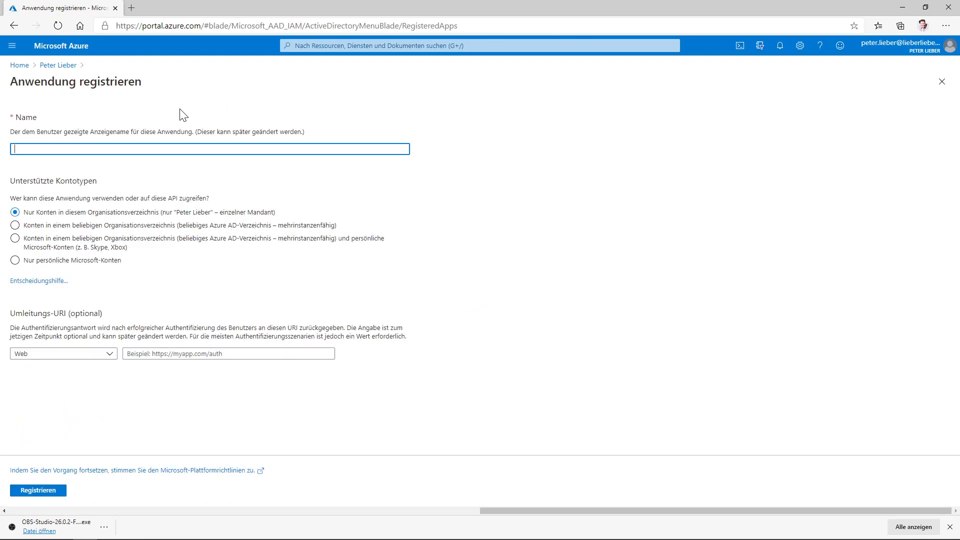
text(sparxdemoß1)
key(BackSpace)
key(BackSpace)
text(01)
click(209, 229)
click(44, 492)
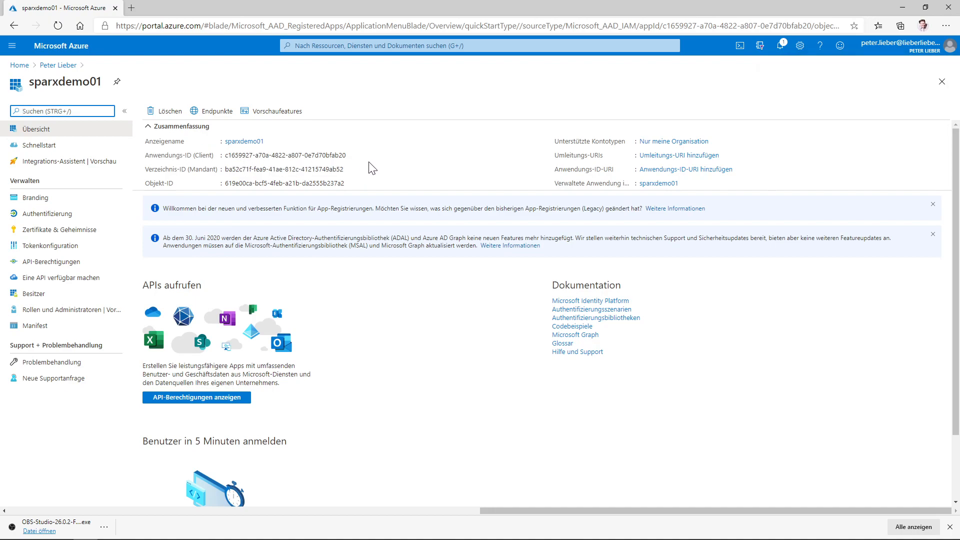
- Paste sparxdemo01's Application (client) ID from Azure into the OpenID Client ID field
click(352, 156)
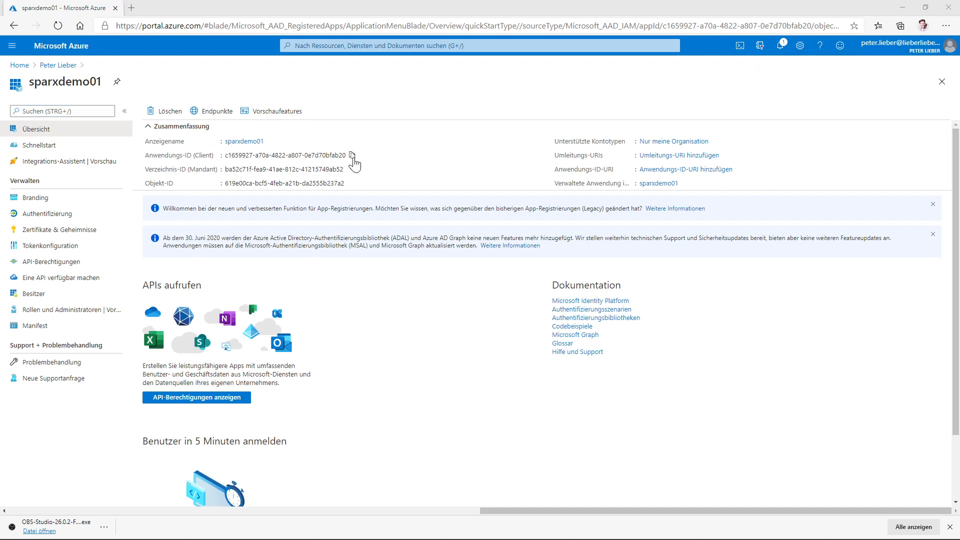
key(alt+Tab)
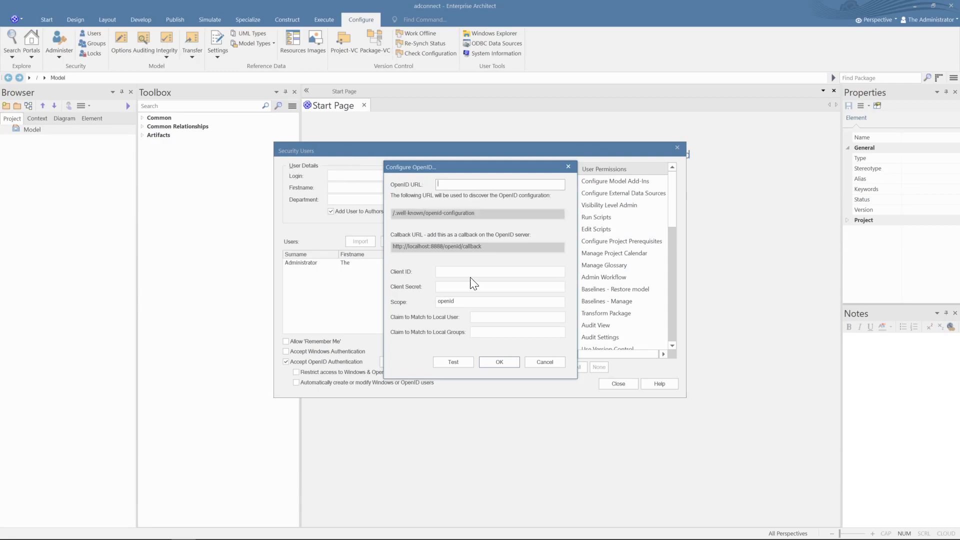
key(Tab)
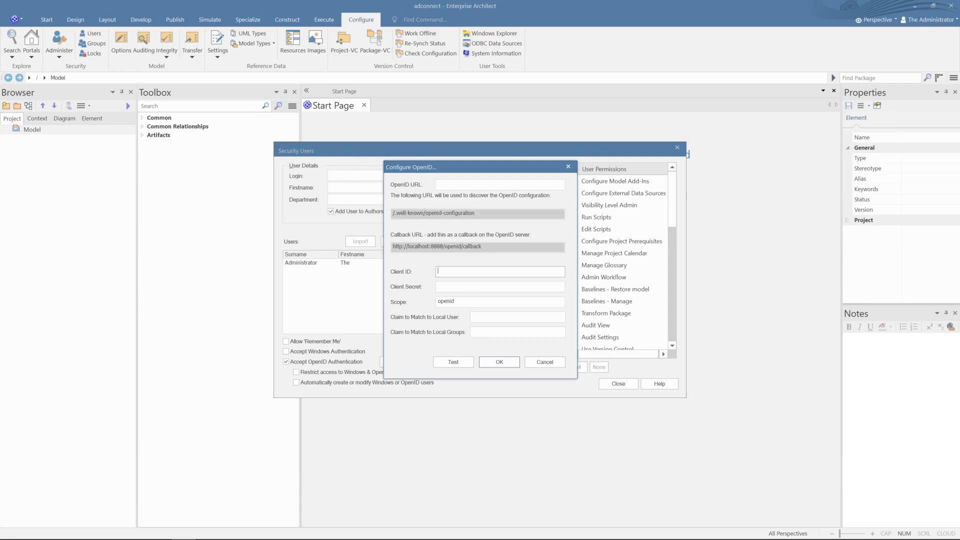
key(ctrl+v)
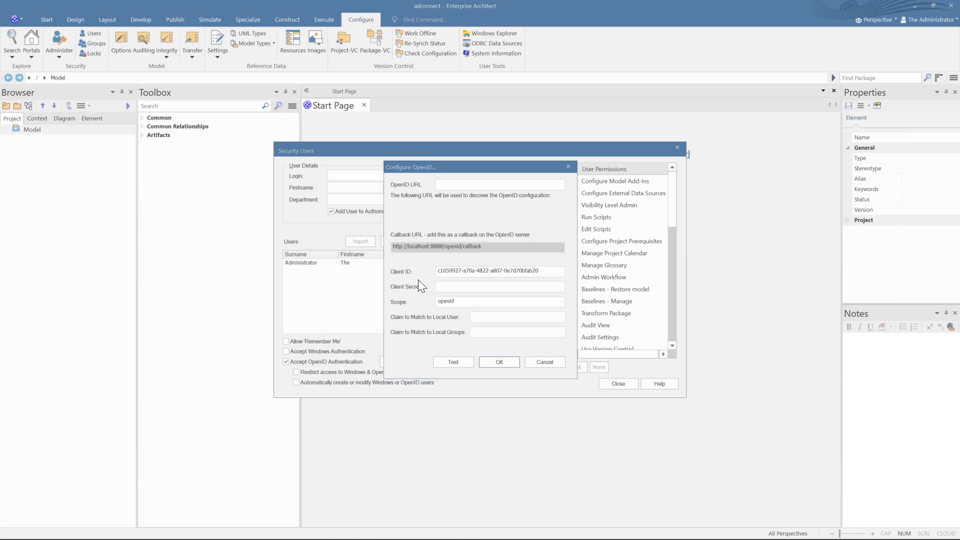
key(alt+Tab)
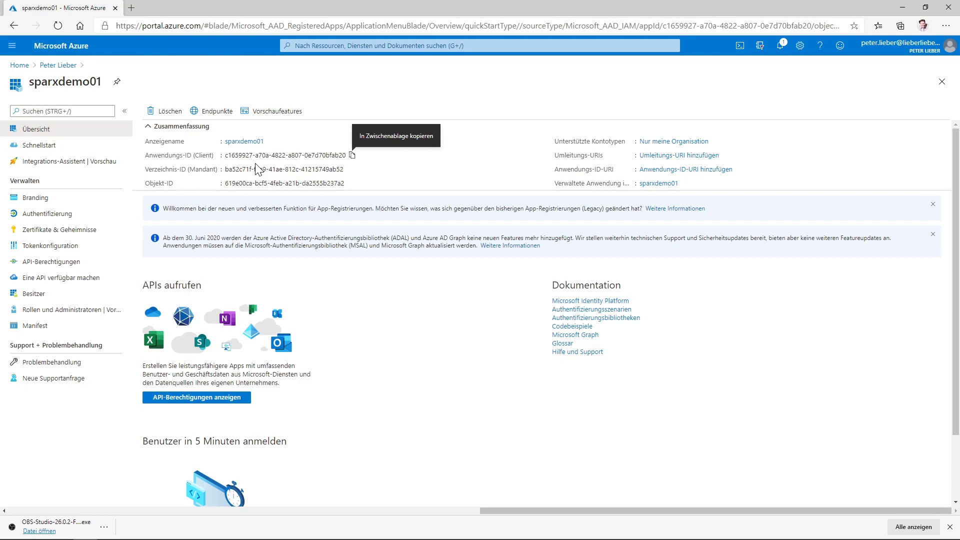
- Show sparxdemo01's endpoints and select the OpenID Connect metadata URL up to v2.0
click(210, 120)
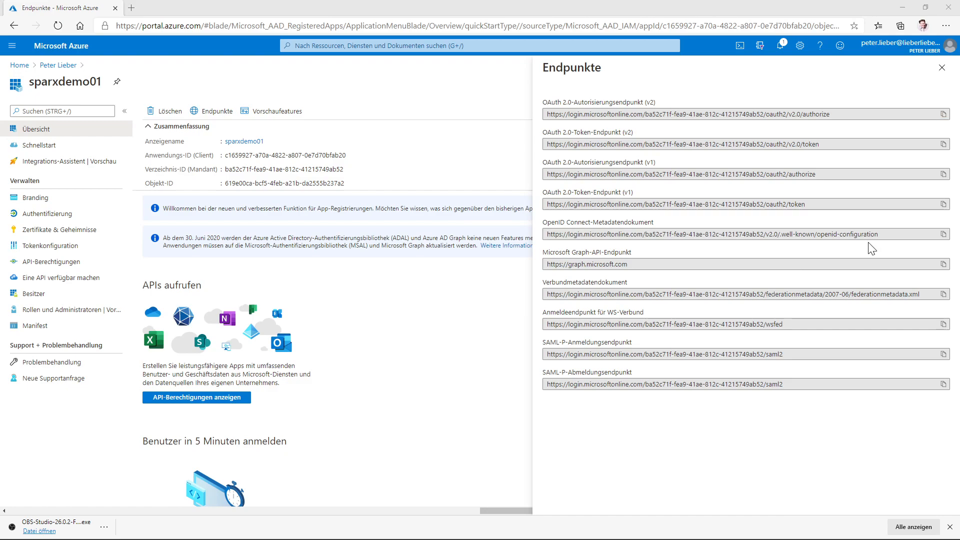
key(alt+Tab)
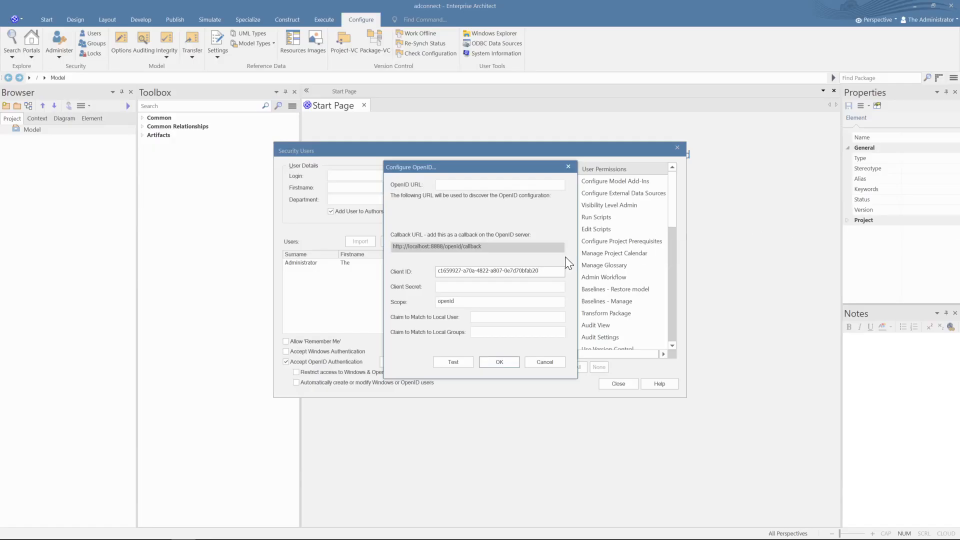
click(515, 185)
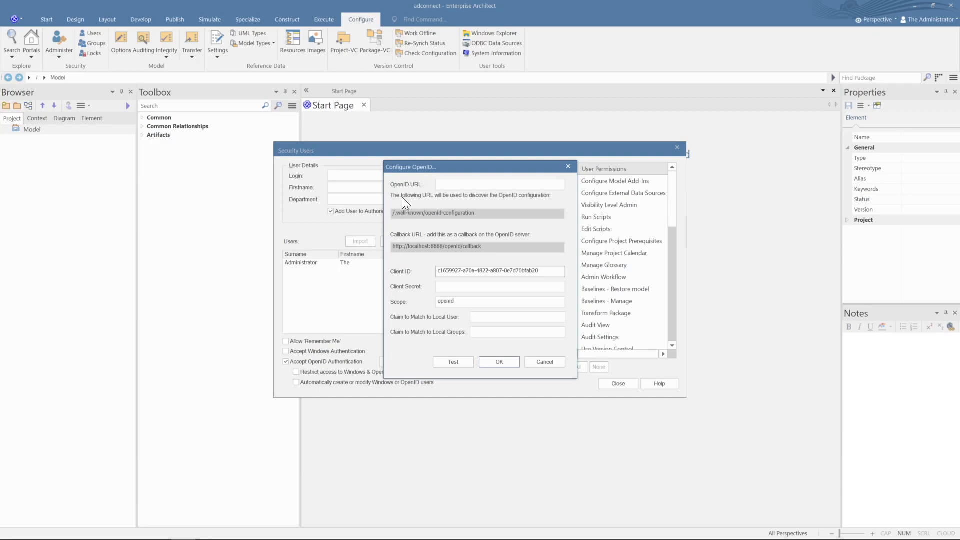
key(alt+Tab)
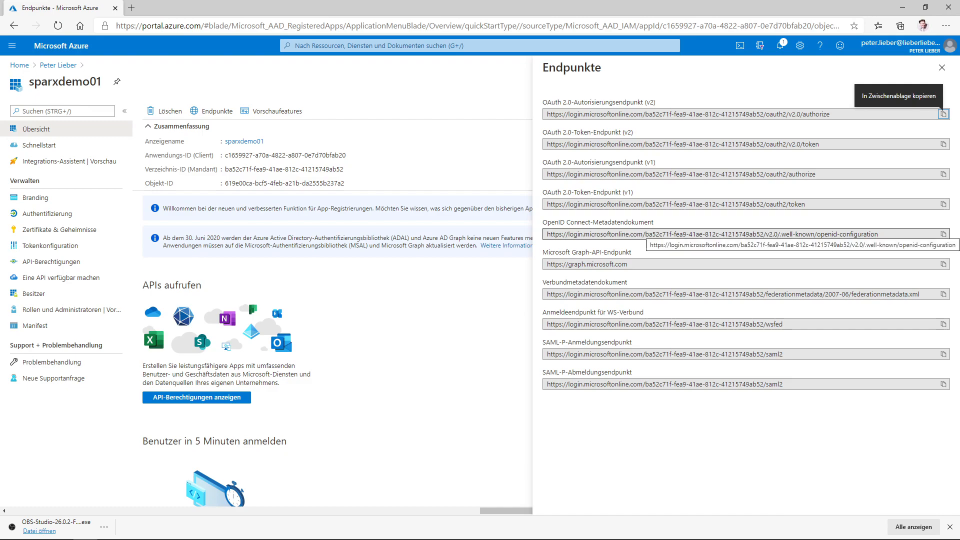
drag(779, 234, 546, 234)
key(ctrl+c)
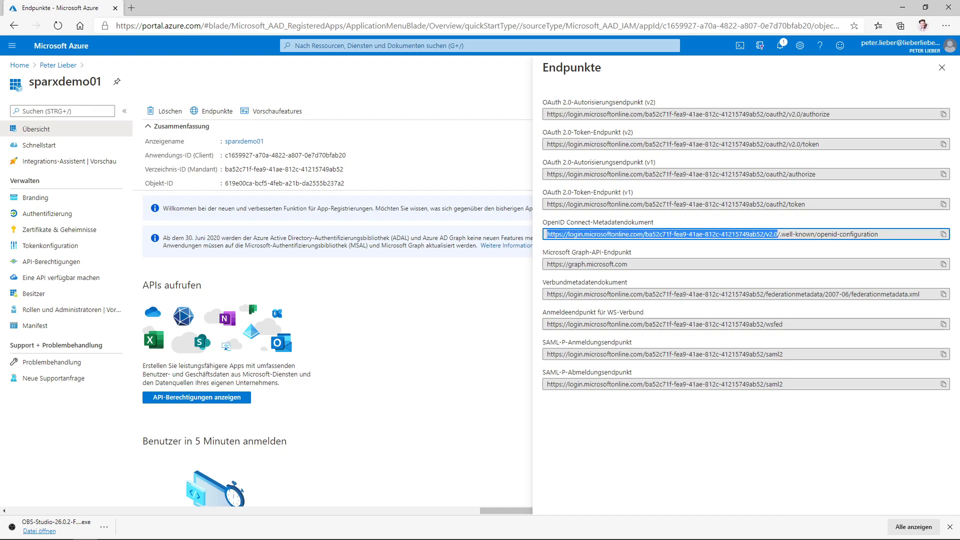
key(alt+Tab)
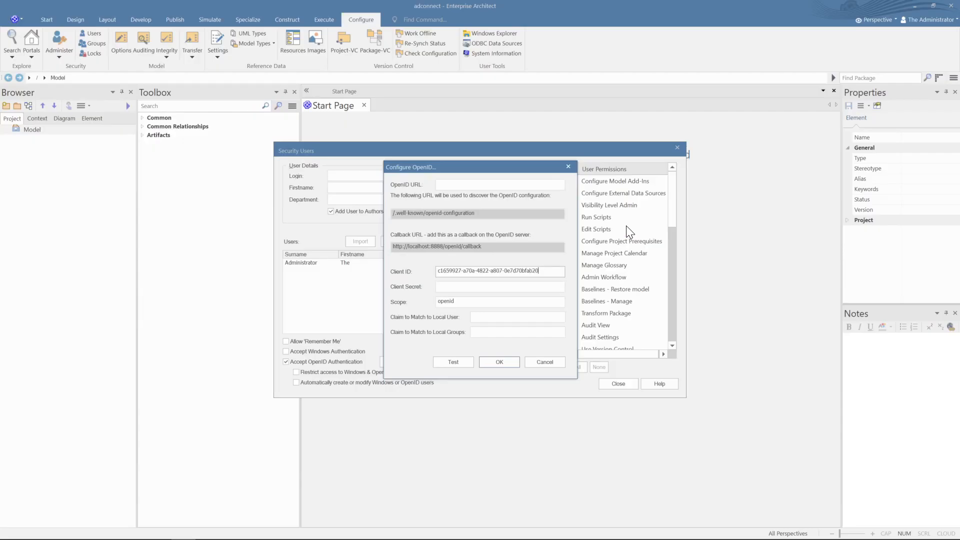
- Paste the Azure metadata address into the OpenID URL field and check the discovery URL
click(500, 184)
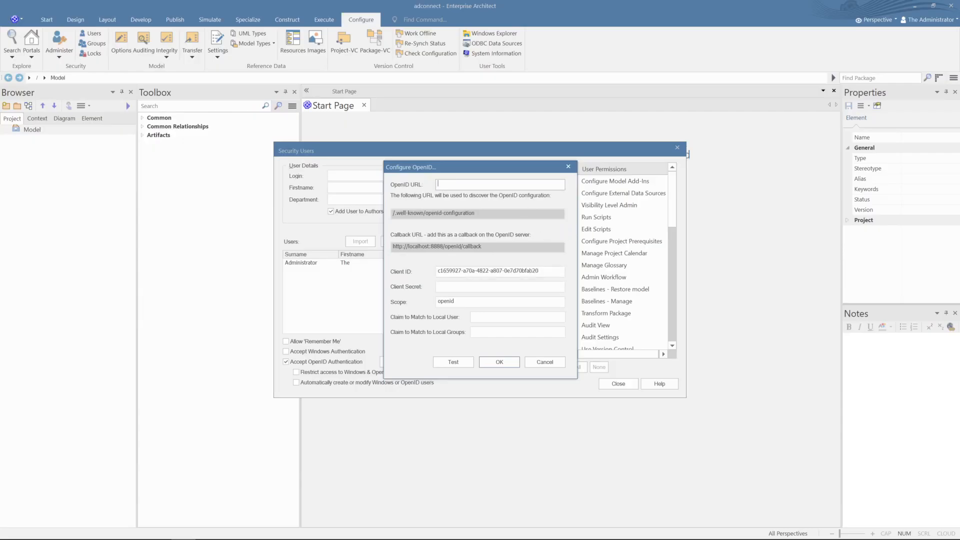
key(ctrl+v)
drag(488, 214, 575, 215)
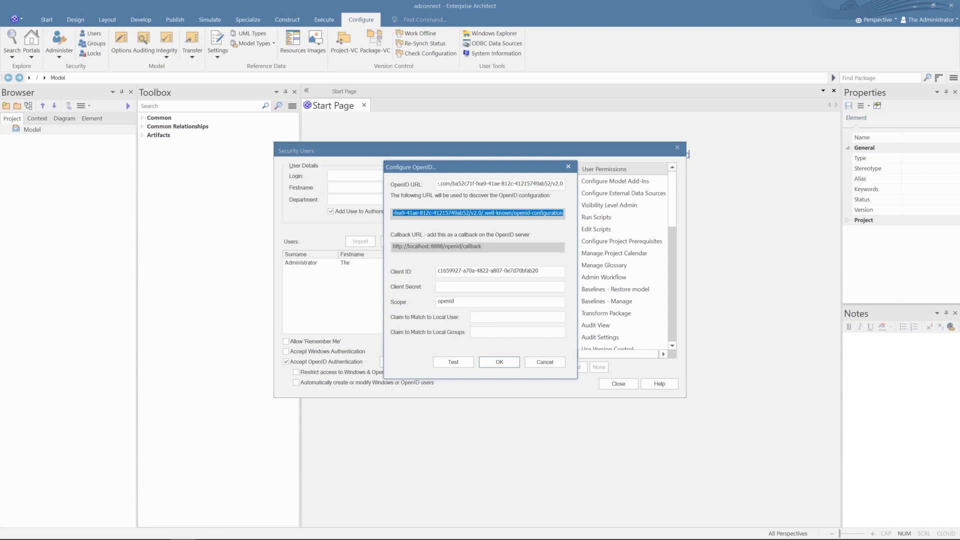
click(518, 317)
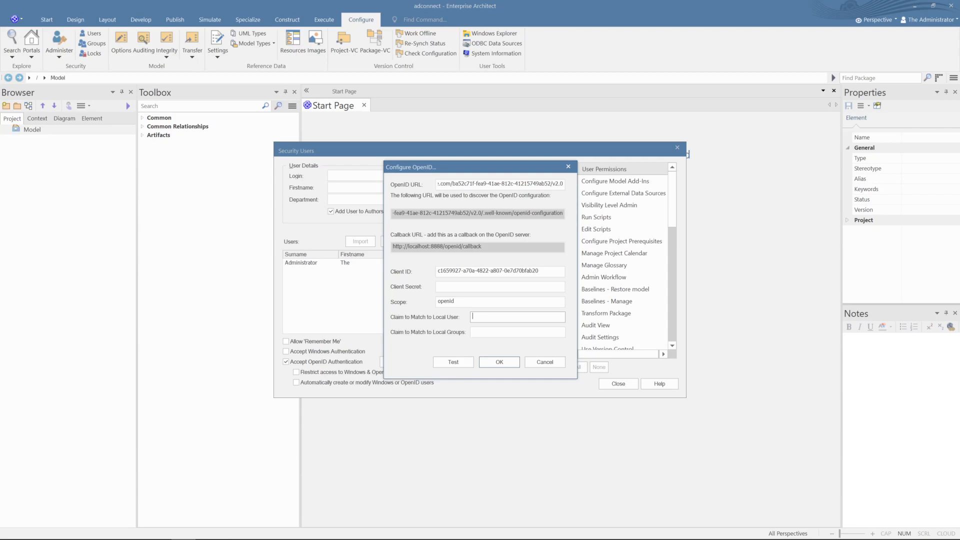
key(alt+Tab)
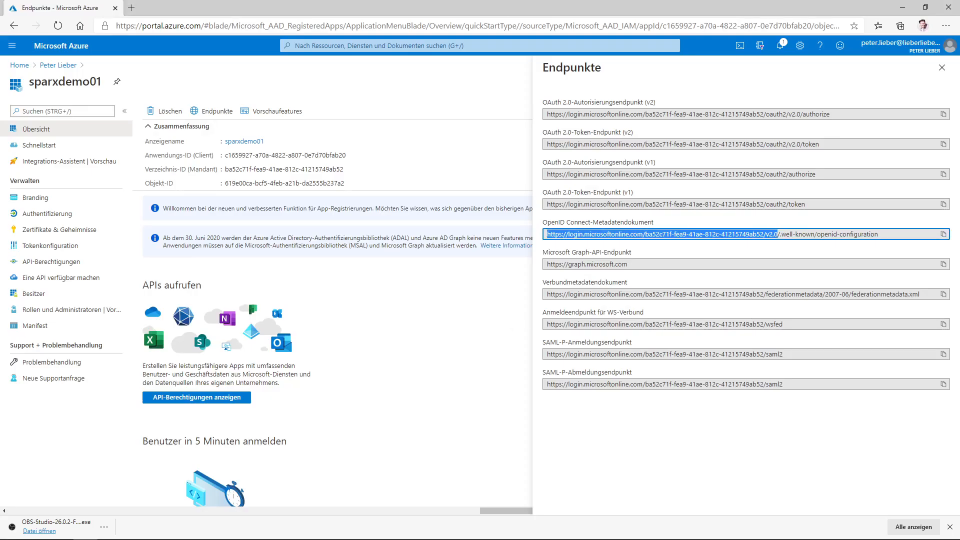
- Add a Mobile and desktop applications platform under Authentication and start a custom redirect URI
click(942, 67)
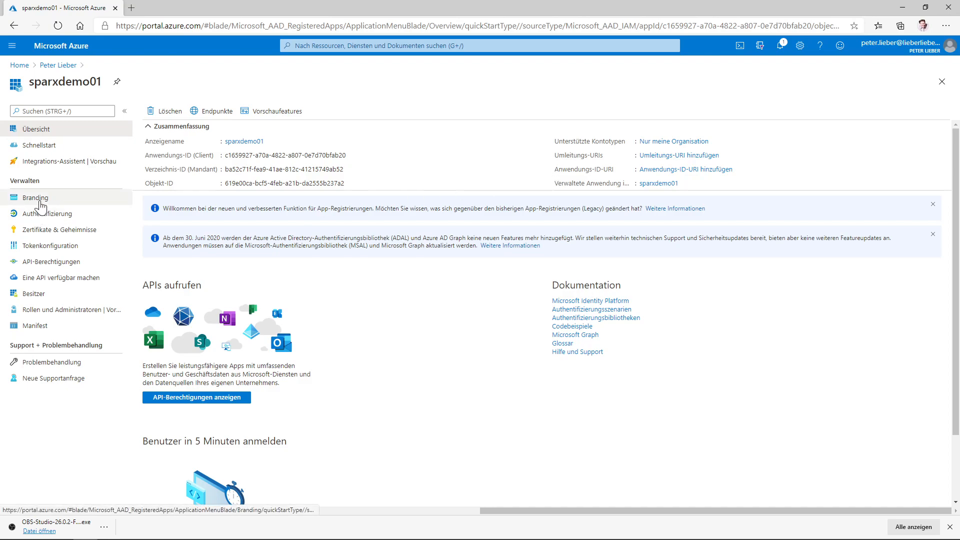
click(56, 224)
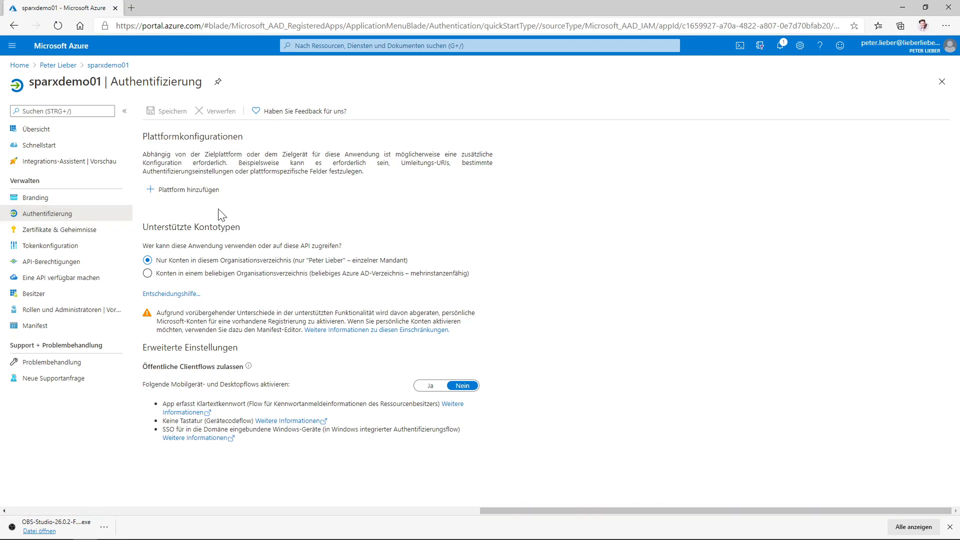
click(185, 195)
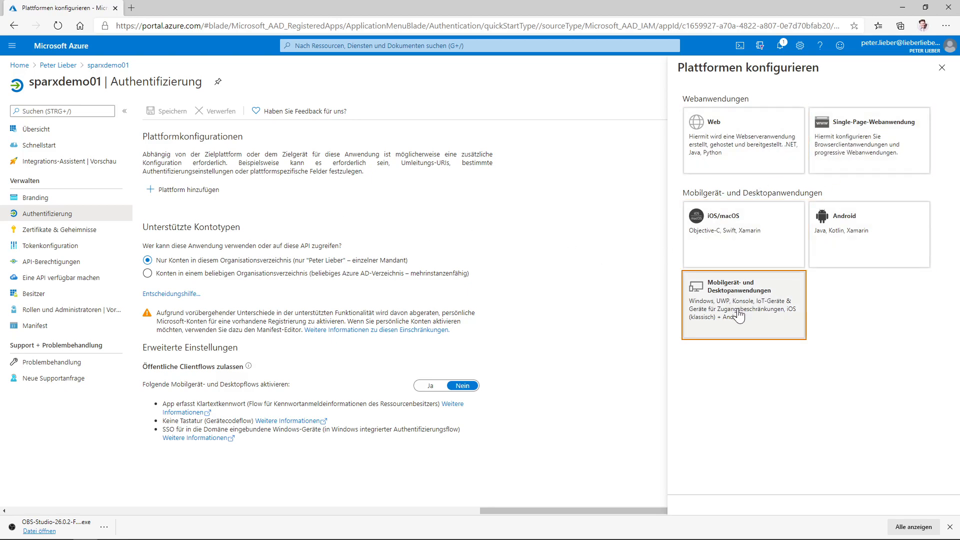
click(738, 316)
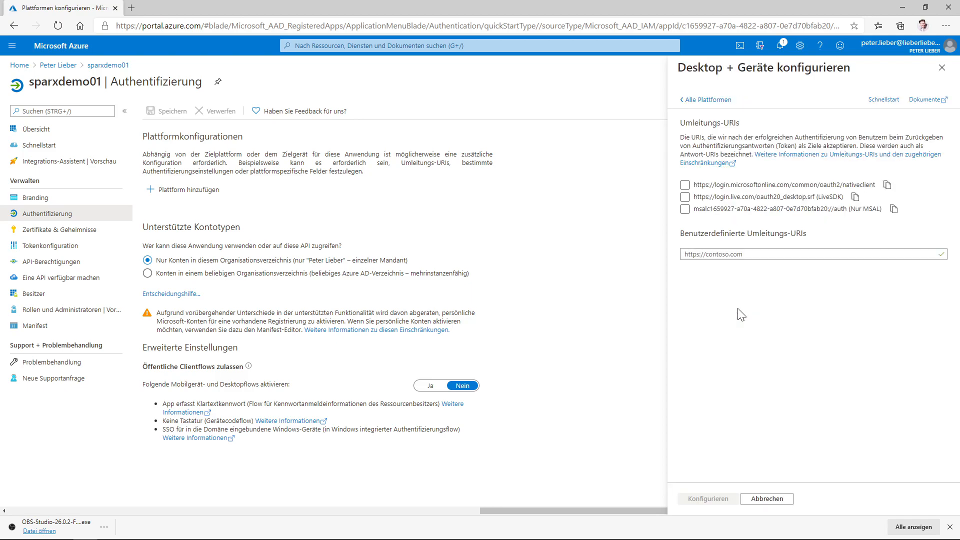
click(725, 254)
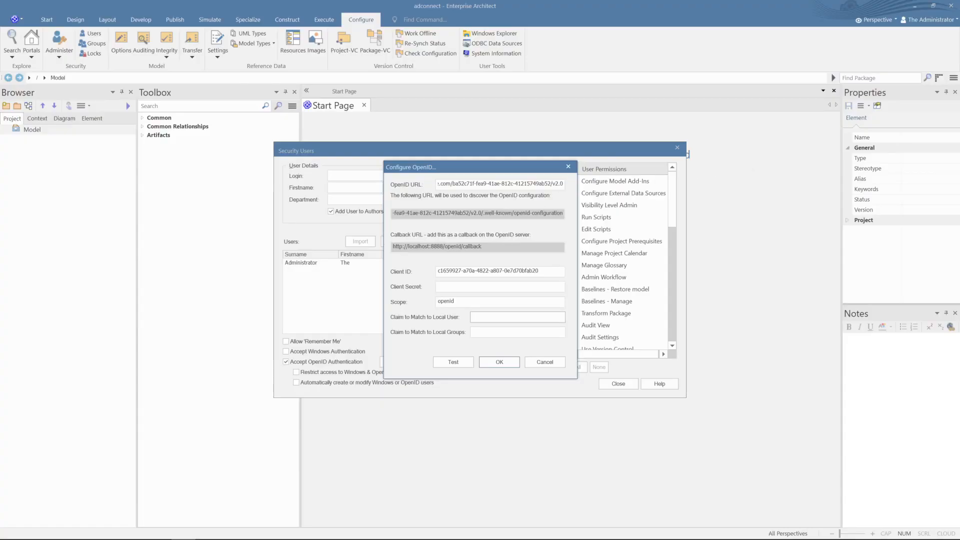
key(Tab)
key(ctrl+c)
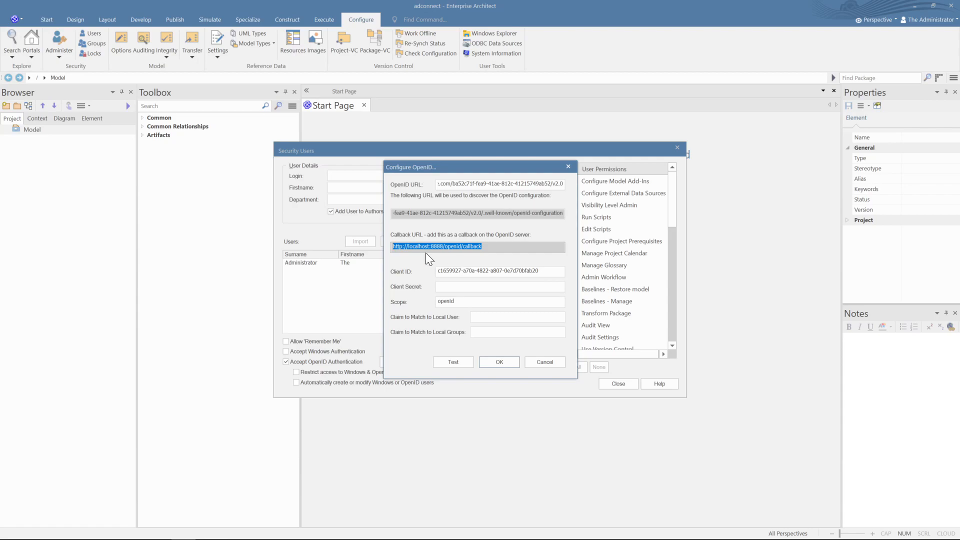
key(alt+Tab)
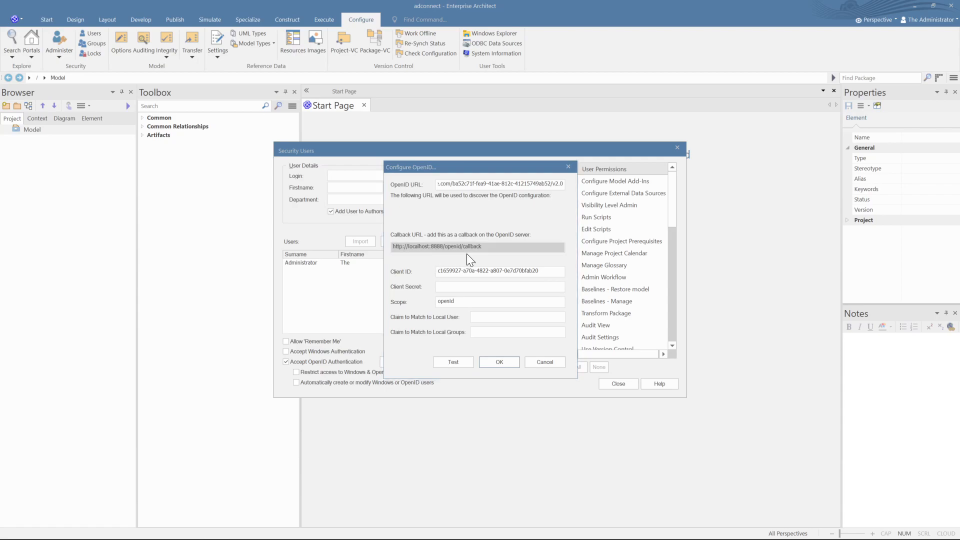
key(alt+Tab)
key(alt+Tab)
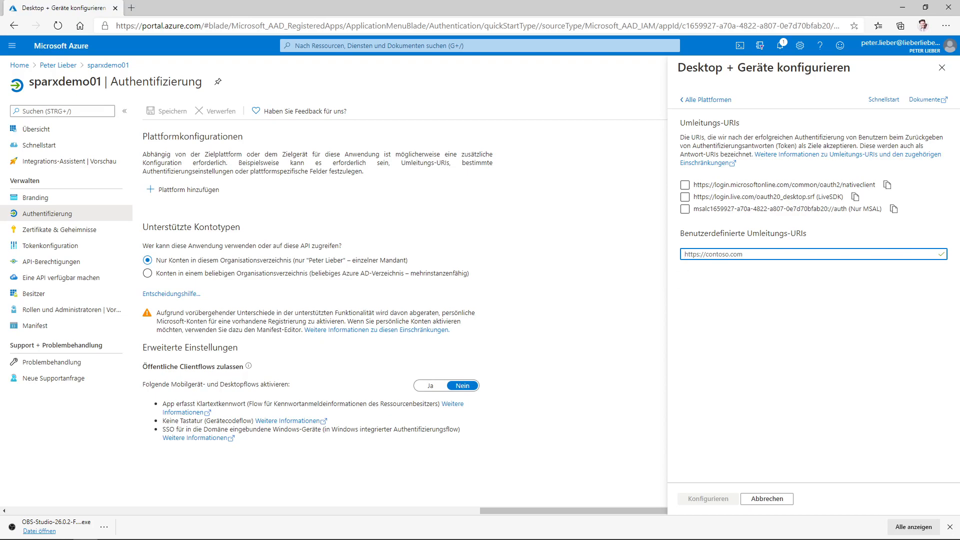
key(ctrl+v)
click(708, 499)
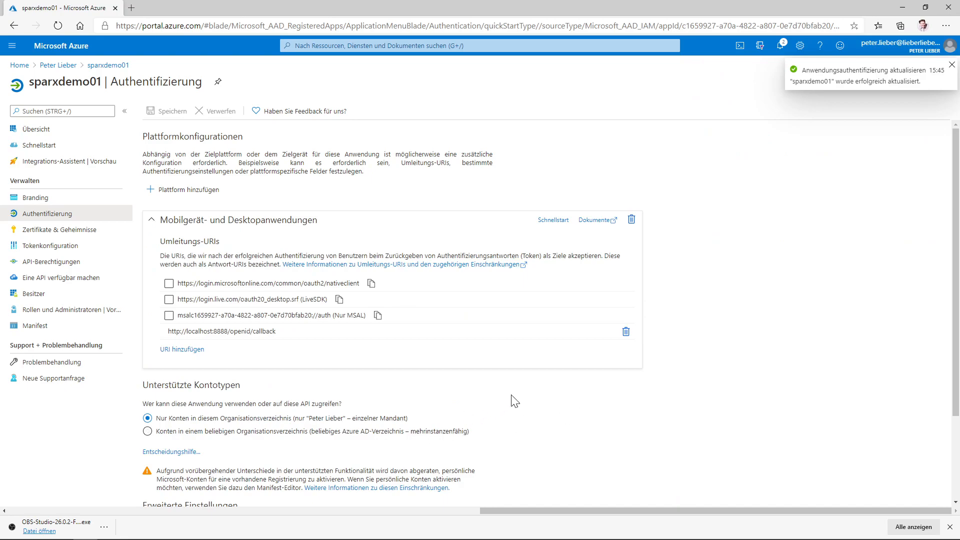
scroll(512, 402, down, 1)
scroll(515, 403, down, 1)
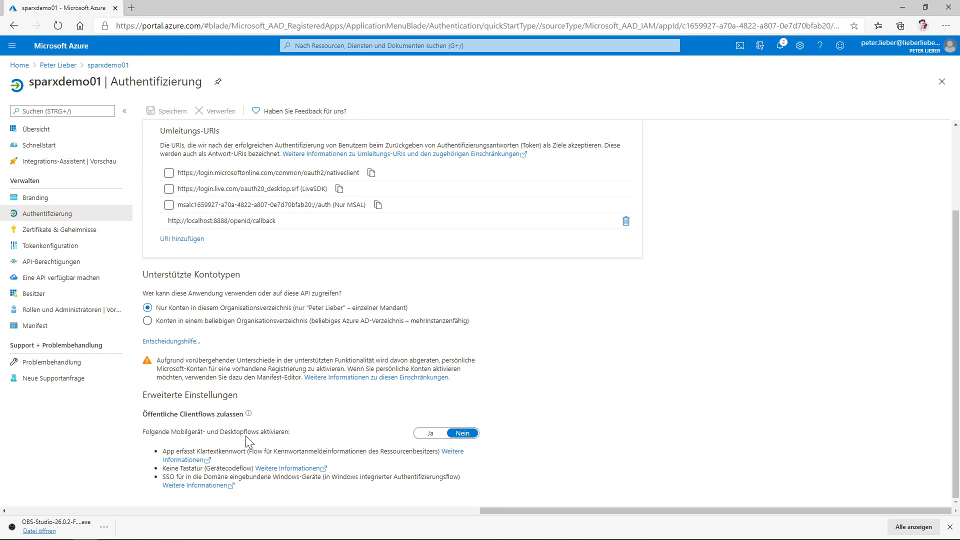
- Set public client flows to Yes, save, and open Certificates & secrets
click(426, 435)
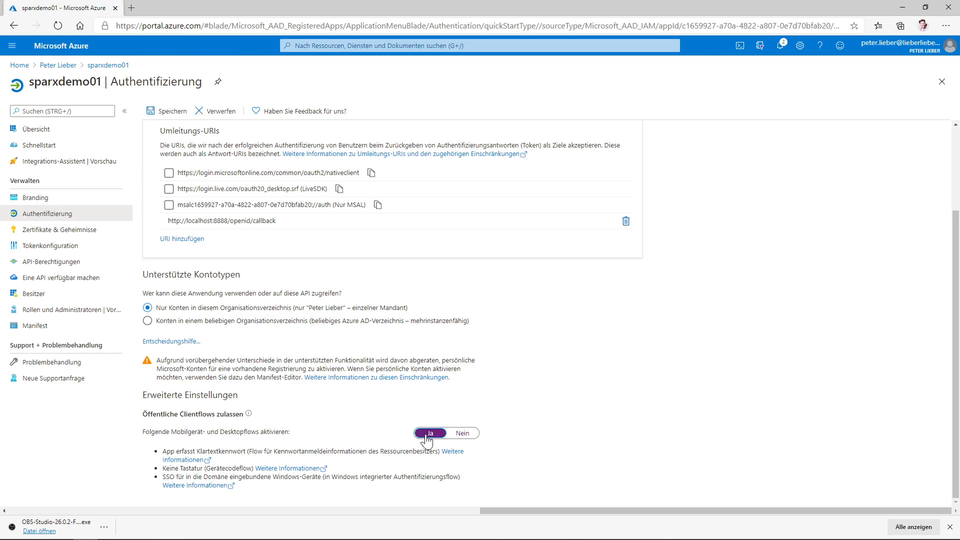
click(168, 112)
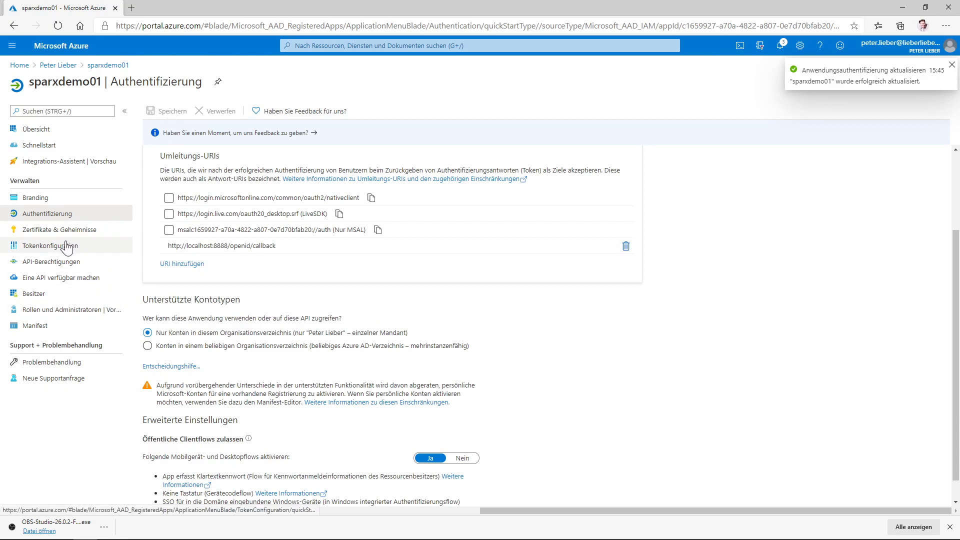
click(66, 235)
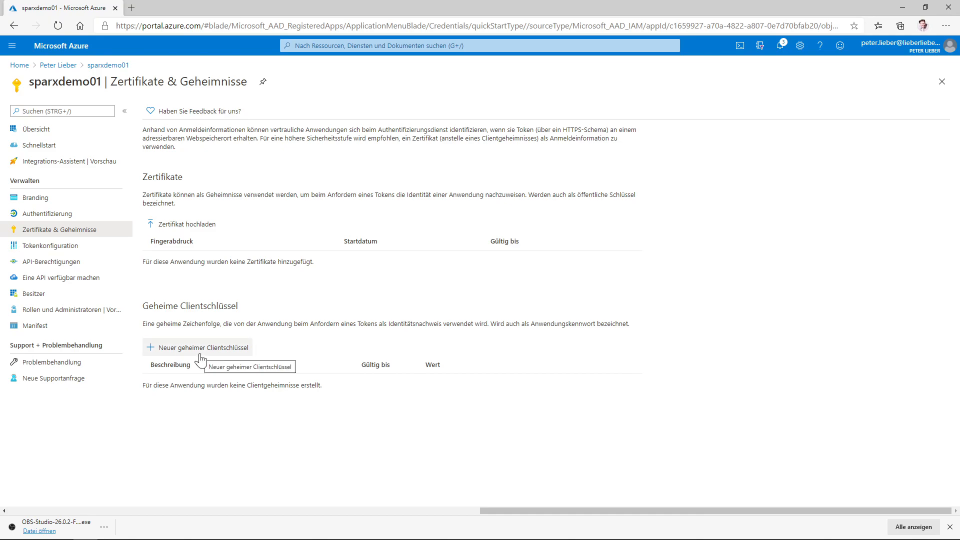
key(alt+Tab)
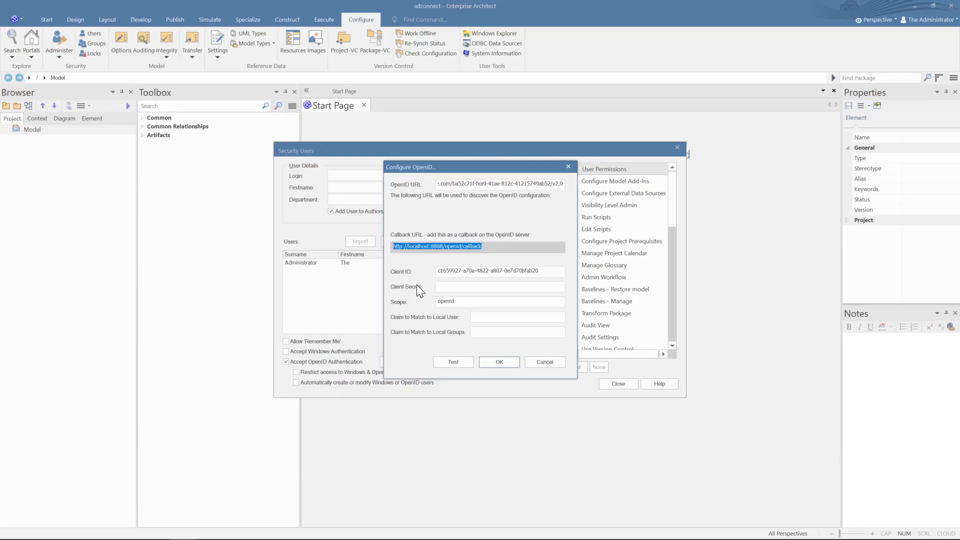
- Select the empty Client Secret field in Configure OpenID, then return to the Azure portal
click(437, 287)
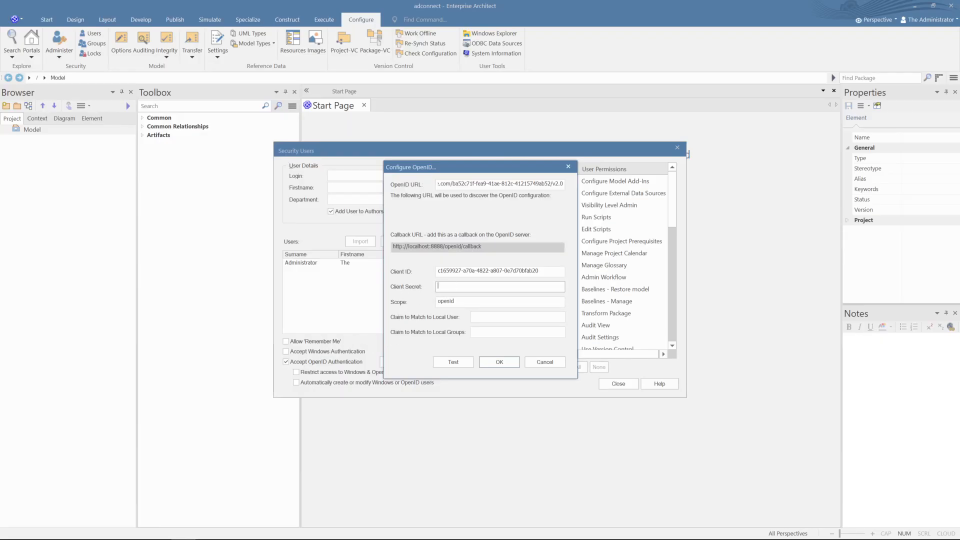
key(alt+Tab)
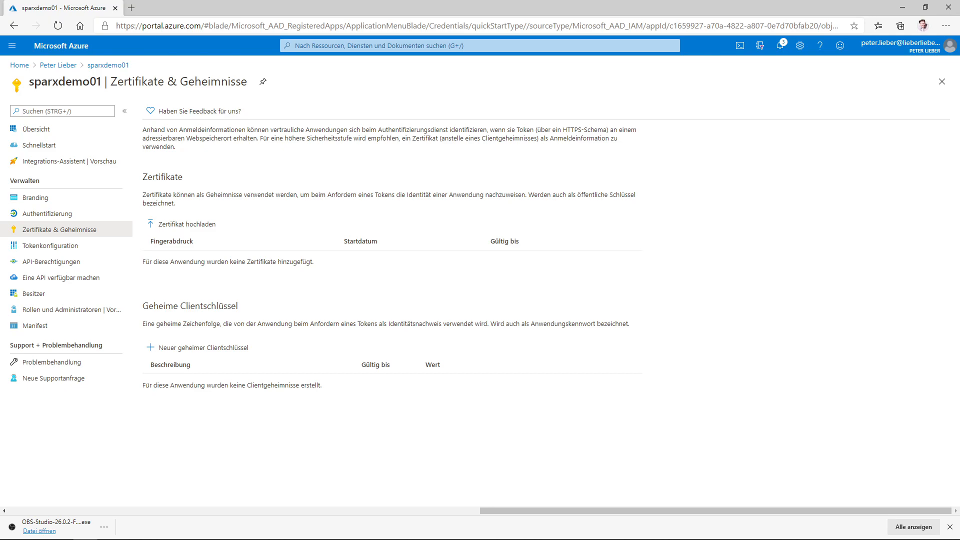
- Add ID-token optional claims email, family_name, given_name and ipaddr, granting Graph email/profile permission
click(54, 246)
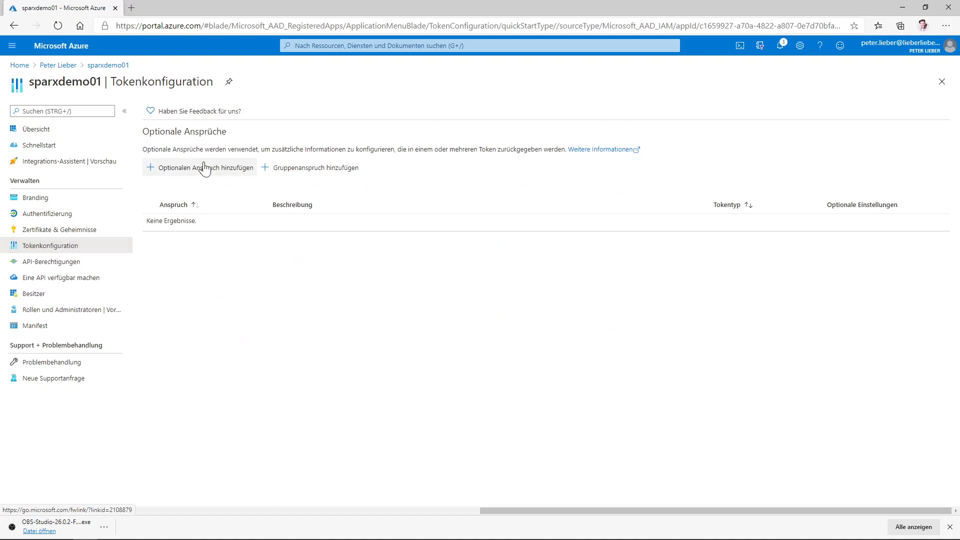
click(205, 170)
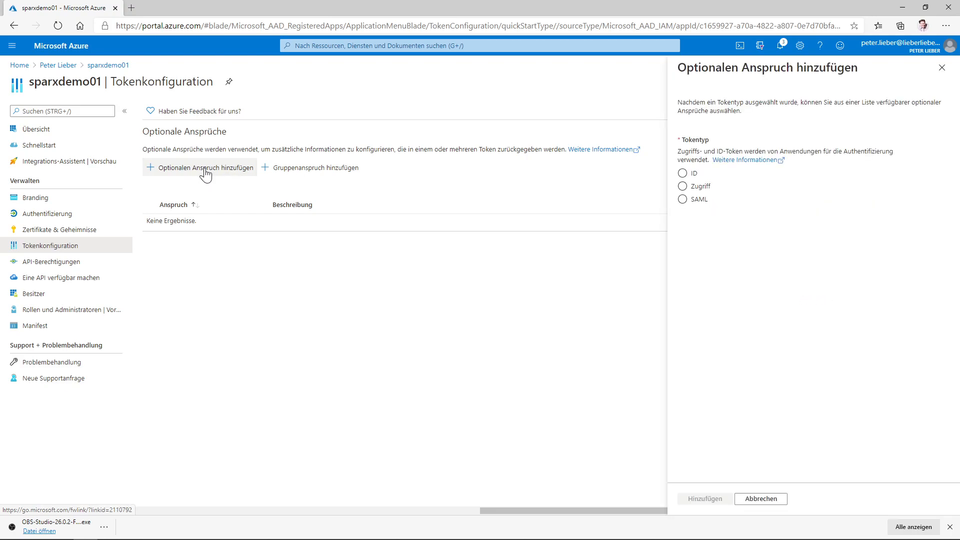
click(682, 174)
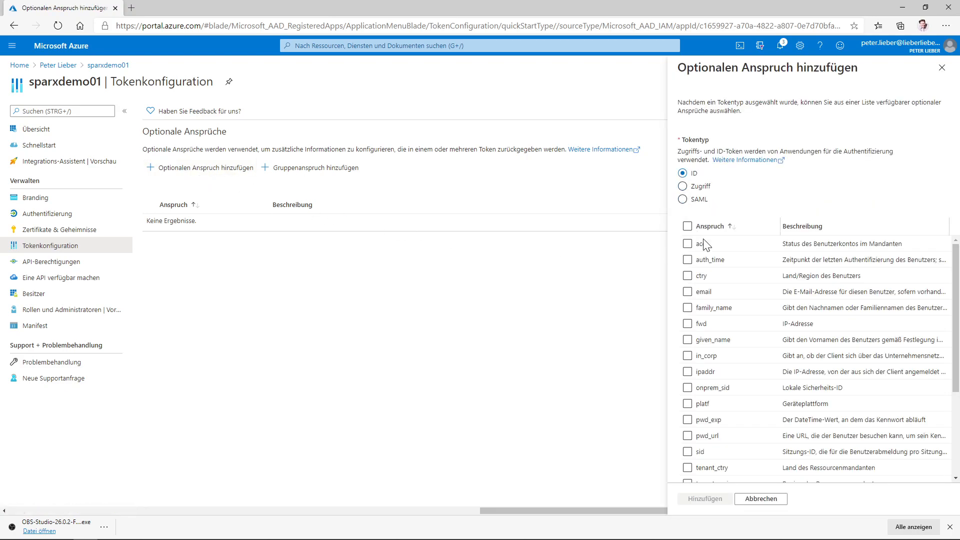
click(688, 292)
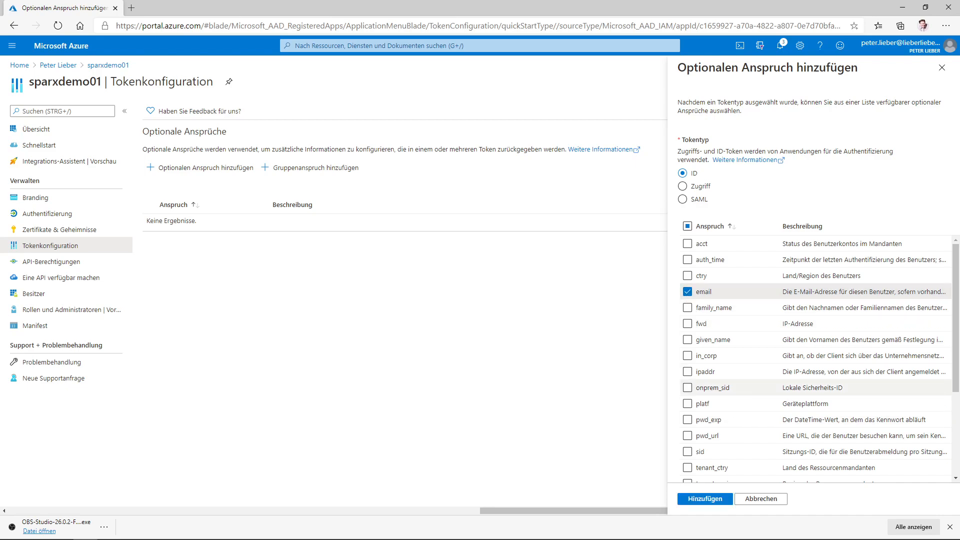
click(687, 308)
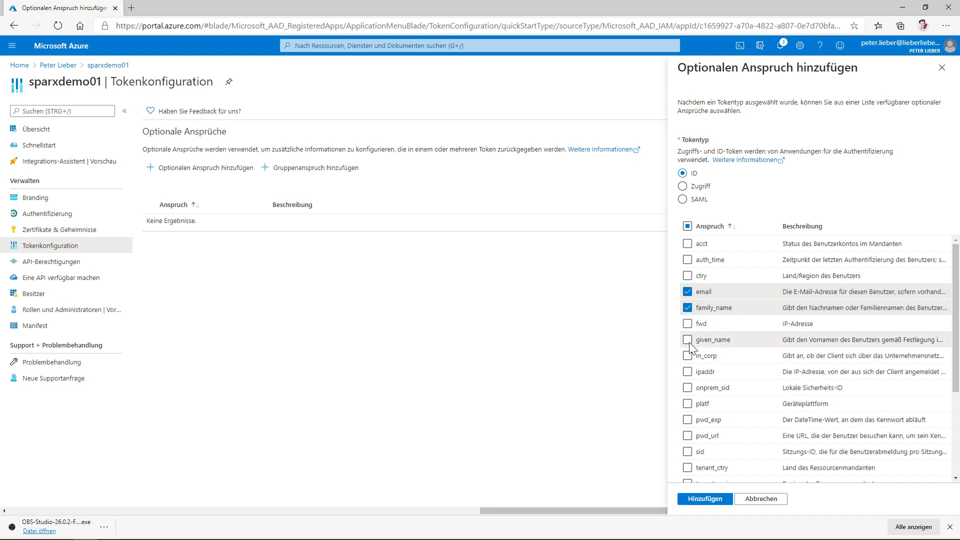
click(687, 340)
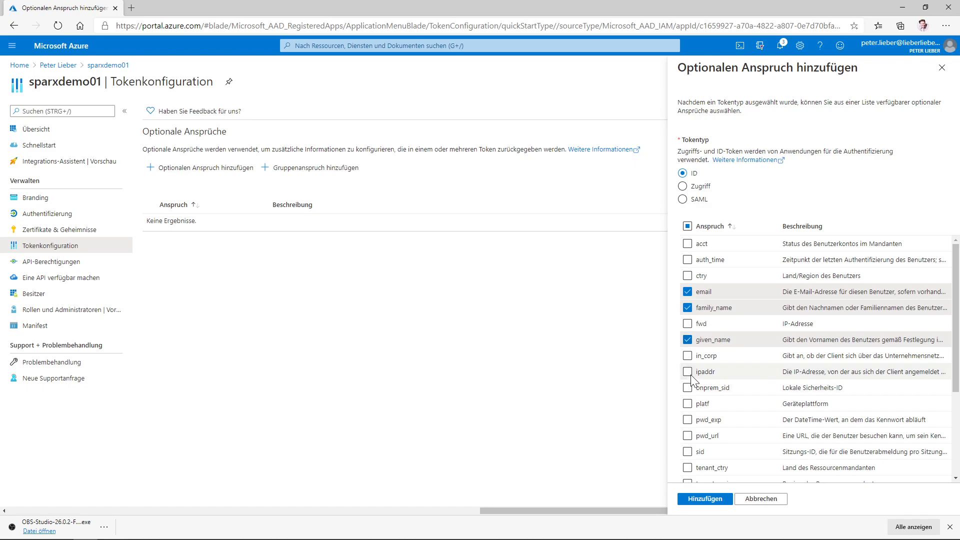
click(687, 372)
scroll(734, 455, down, 2)
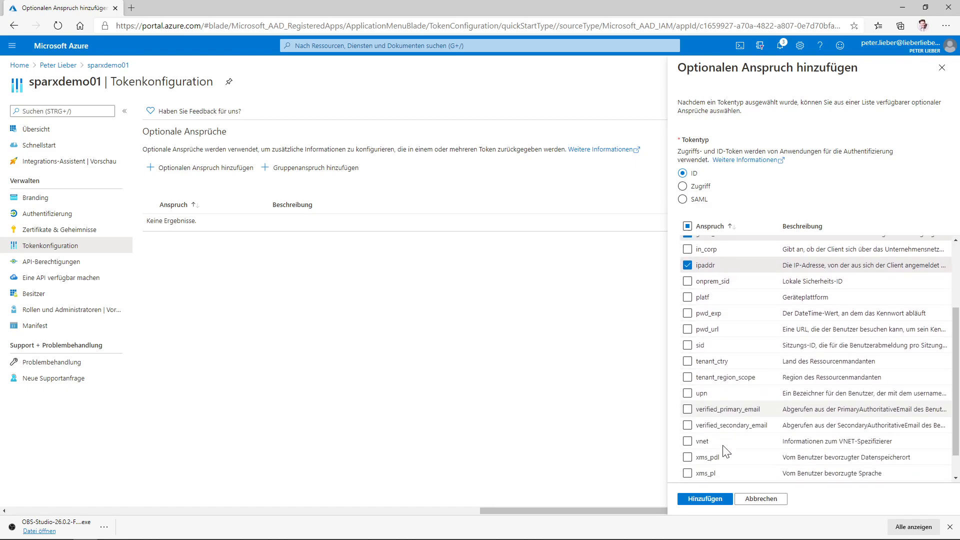
scroll(708, 436, down, 1)
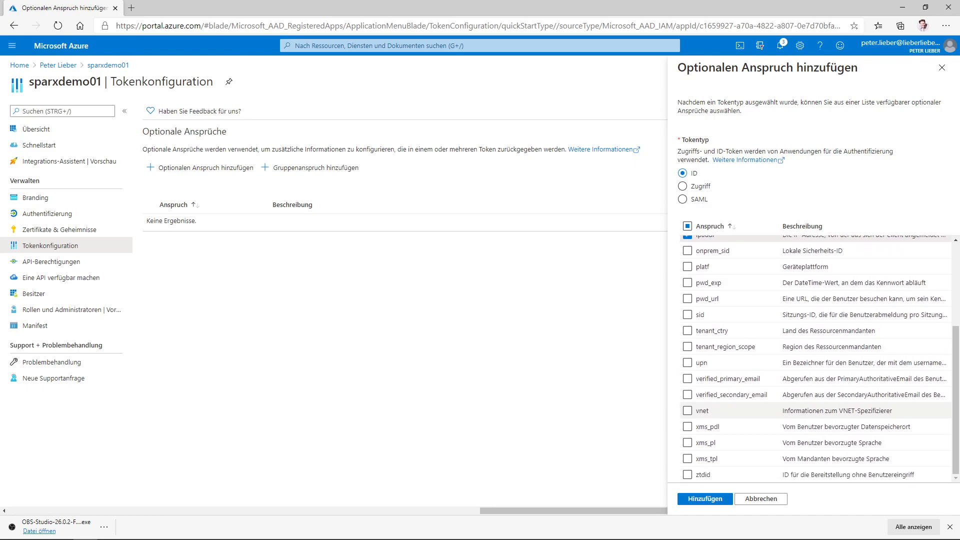
scroll(697, 352, up, 2)
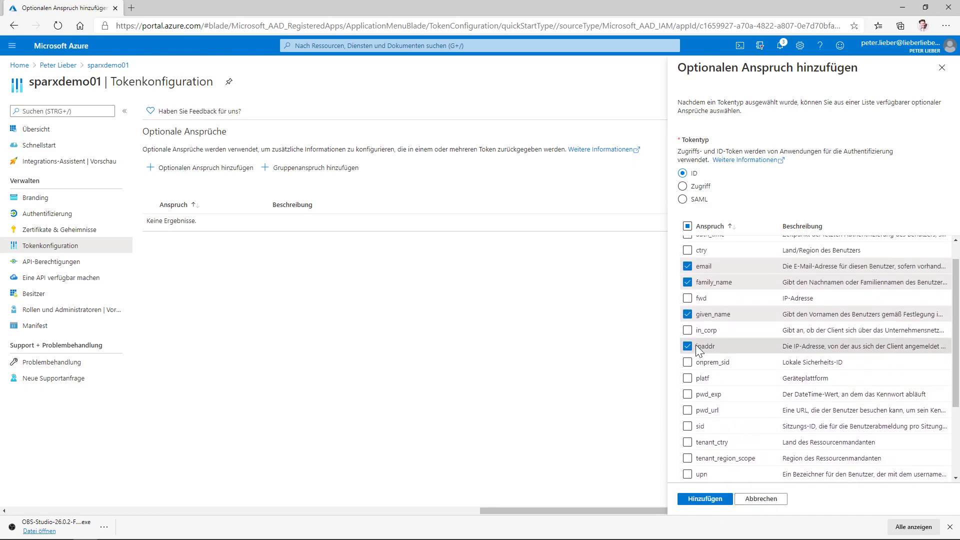
click(714, 500)
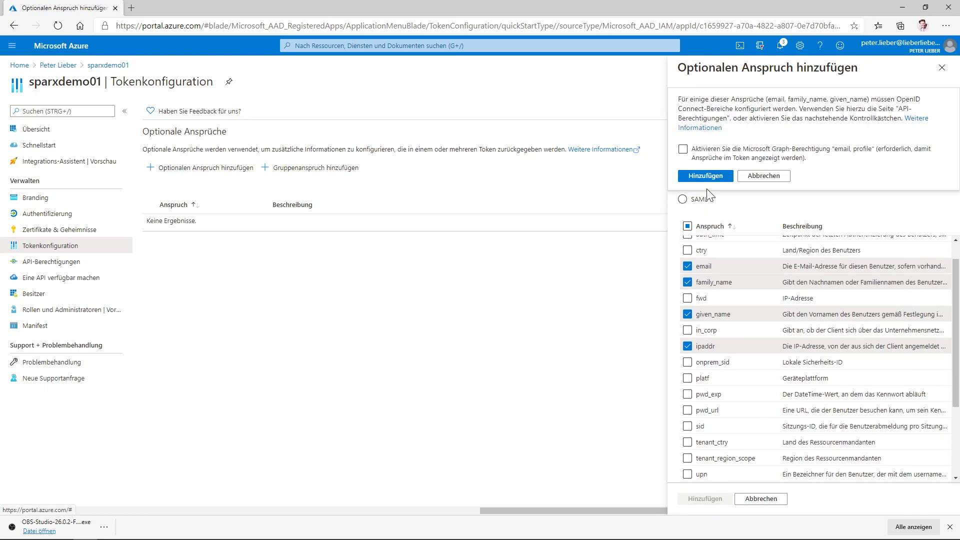
click(683, 149)
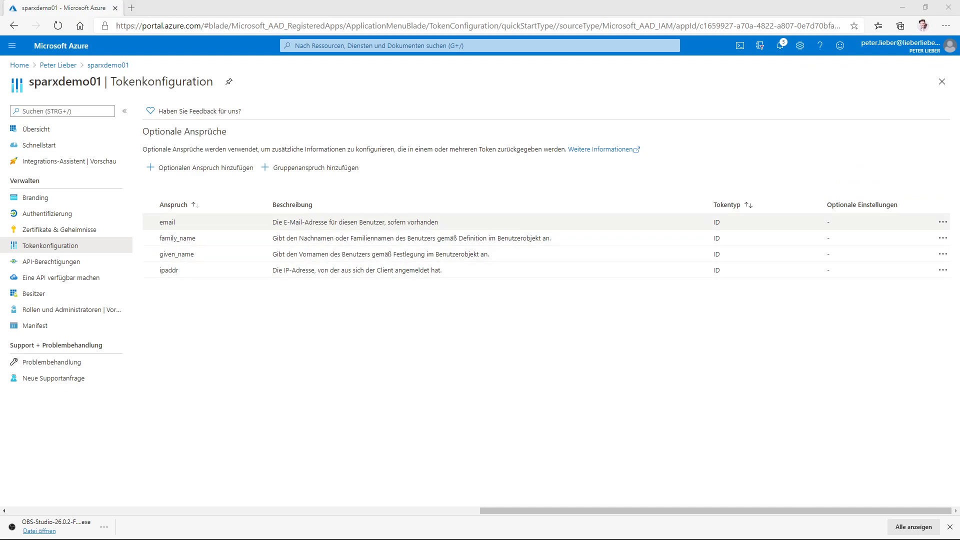
- Make Scope read 'openid email' and set Claim to Match to Local User to 'email'
key(alt+Tab)
click(454, 301)
text(email)
key(Tab)
text(ema)
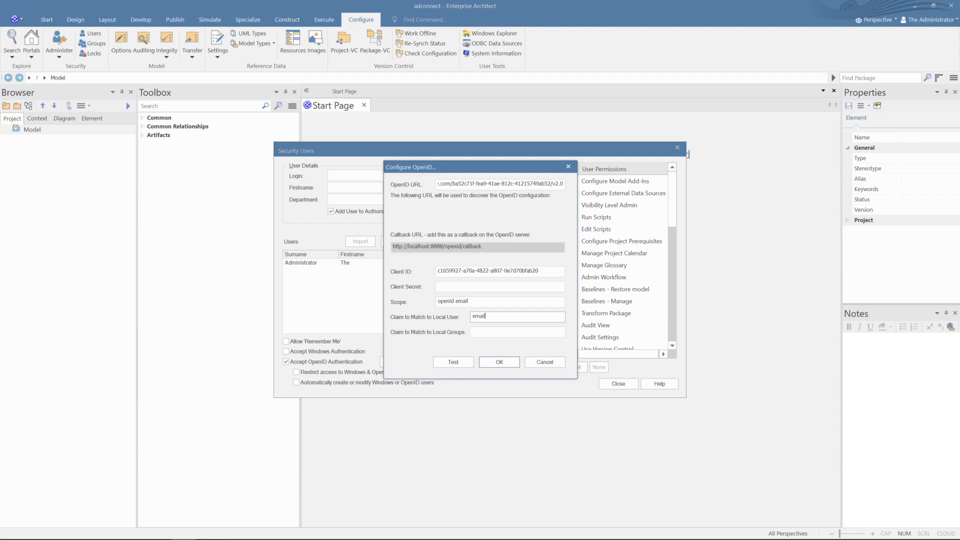
text(il)
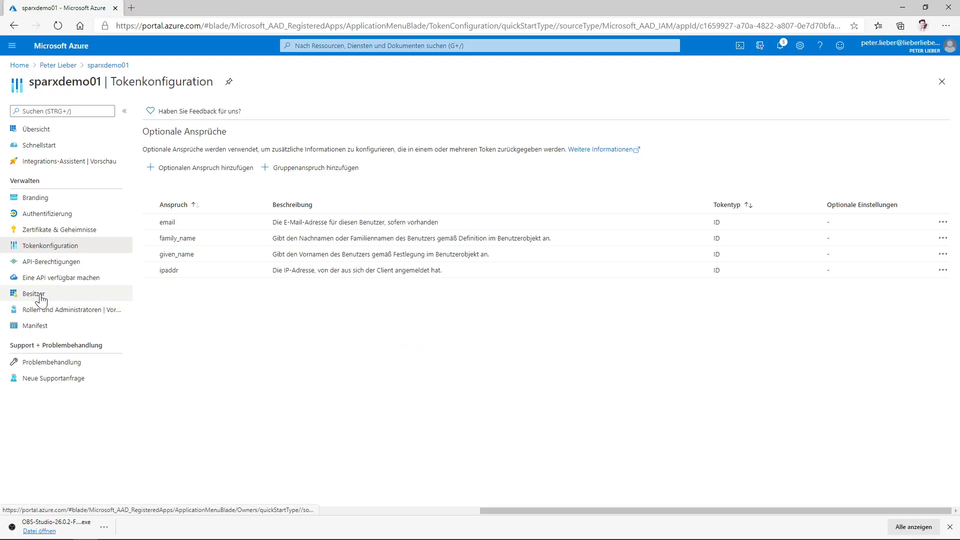
- Browse sparxdemo01's Owners, Roles, Manifest, Token configuration, Authentication and Branding pages
click(43, 294)
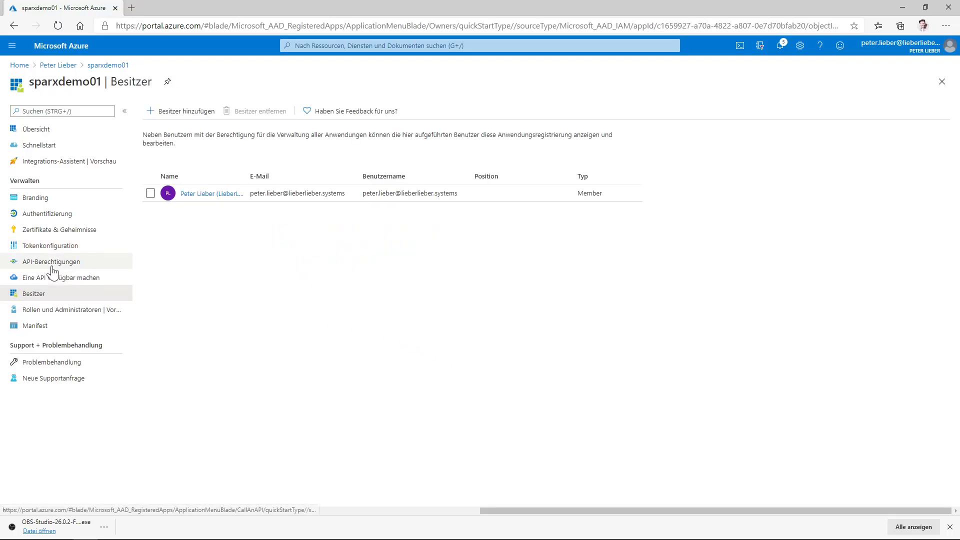
click(53, 310)
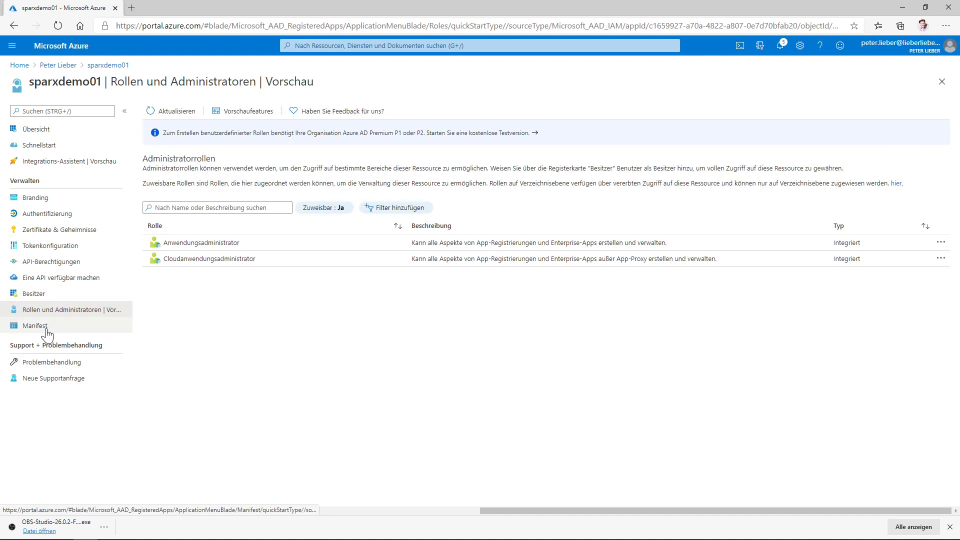
click(52, 324)
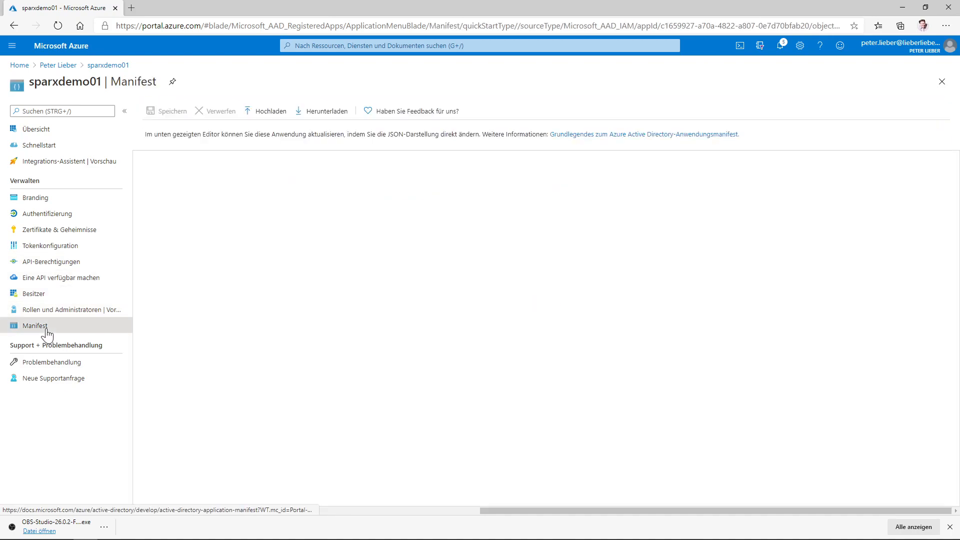
click(51, 251)
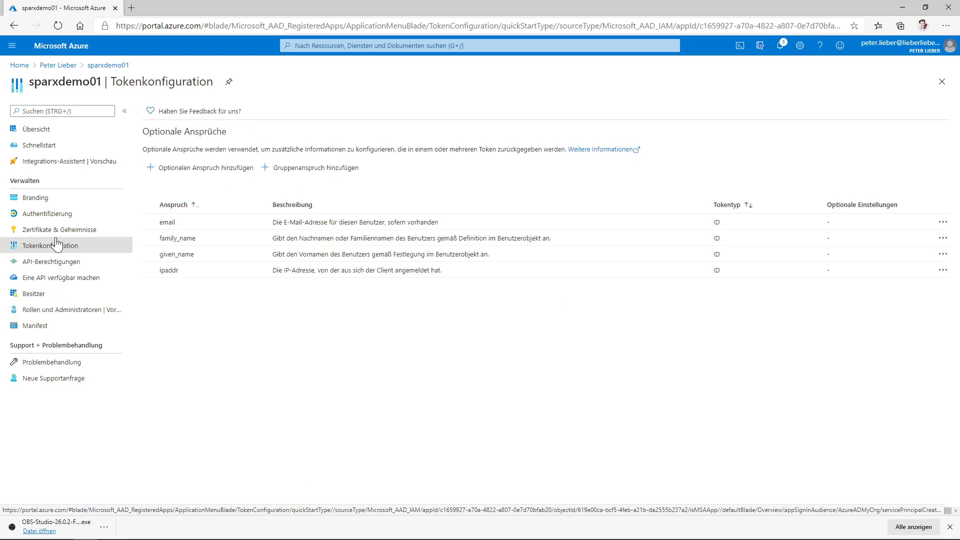
click(56, 219)
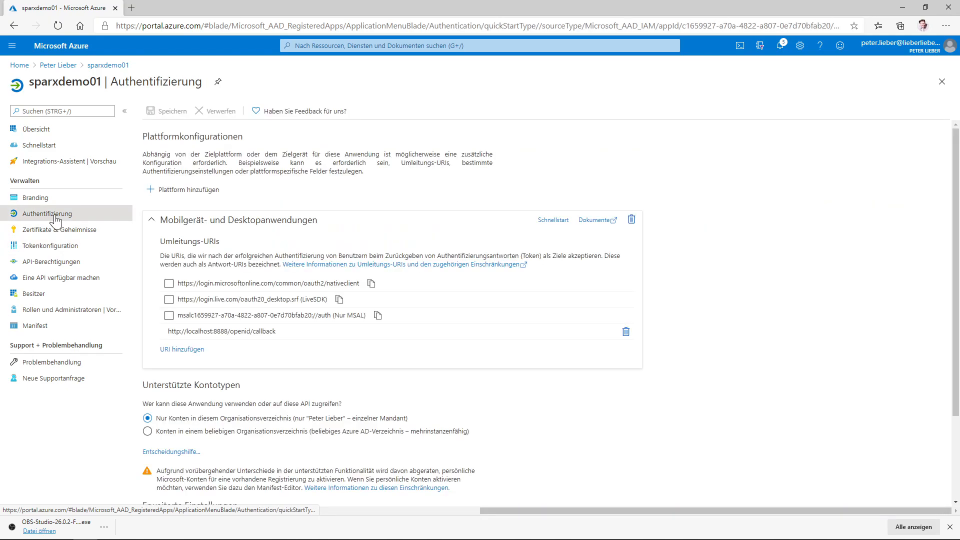
click(51, 199)
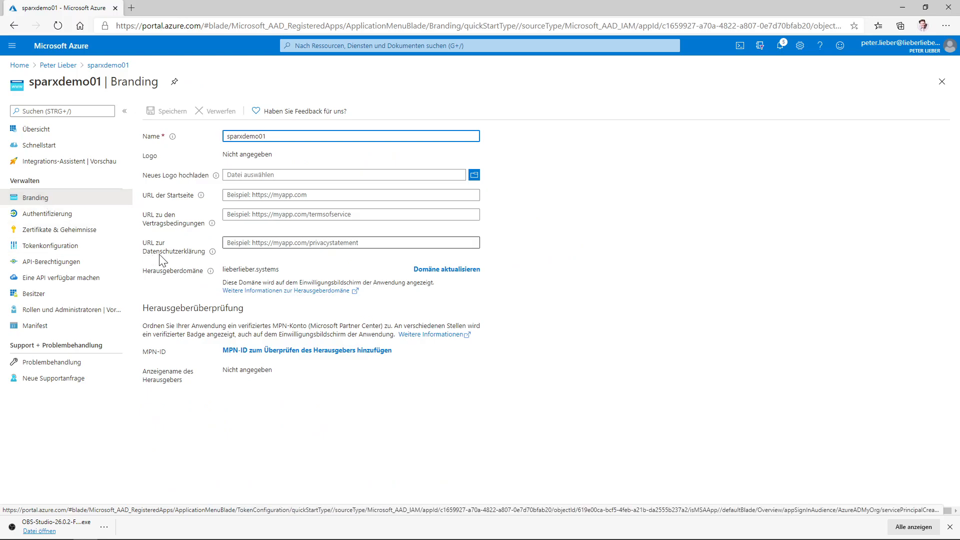
key(alt+Tab)
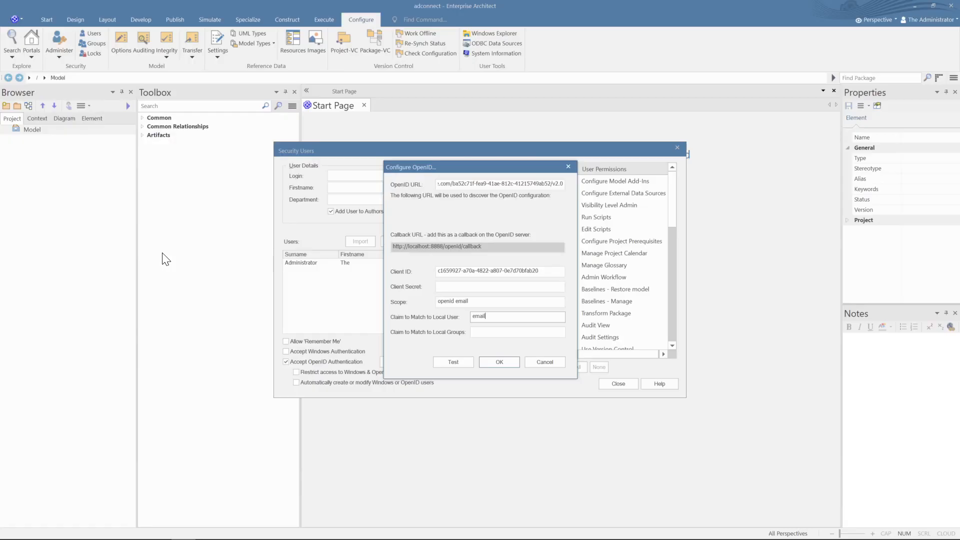
- Run the OpenID Test and choose Login with OpenID to reach Microsoft's consent page
click(460, 365)
click(486, 251)
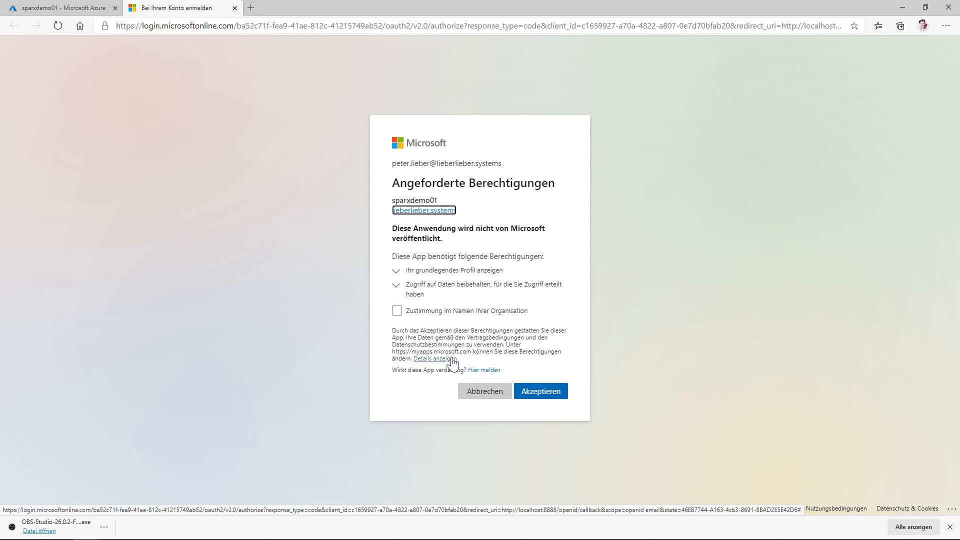
- Consent on behalf of the organisation and accept sparxdemo01's requested permissions
click(395, 314)
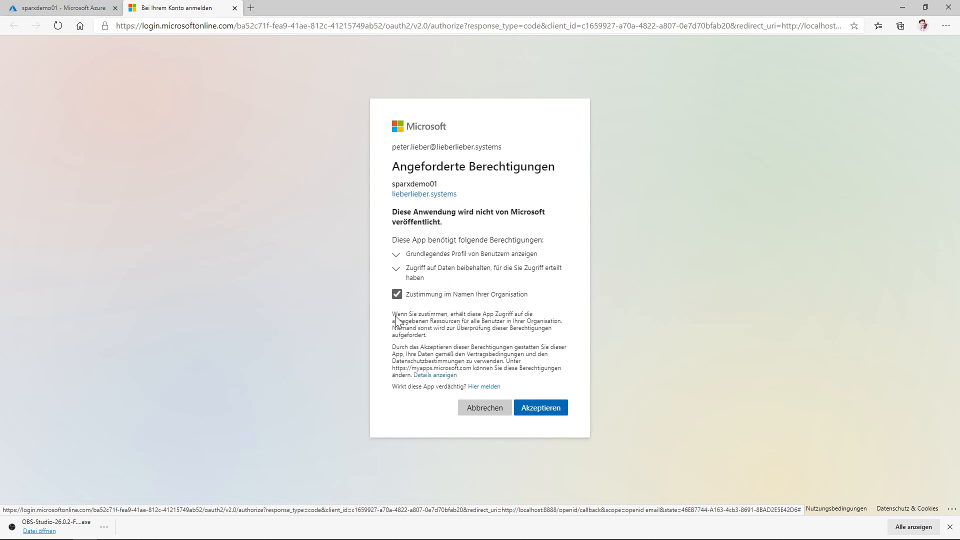
click(537, 409)
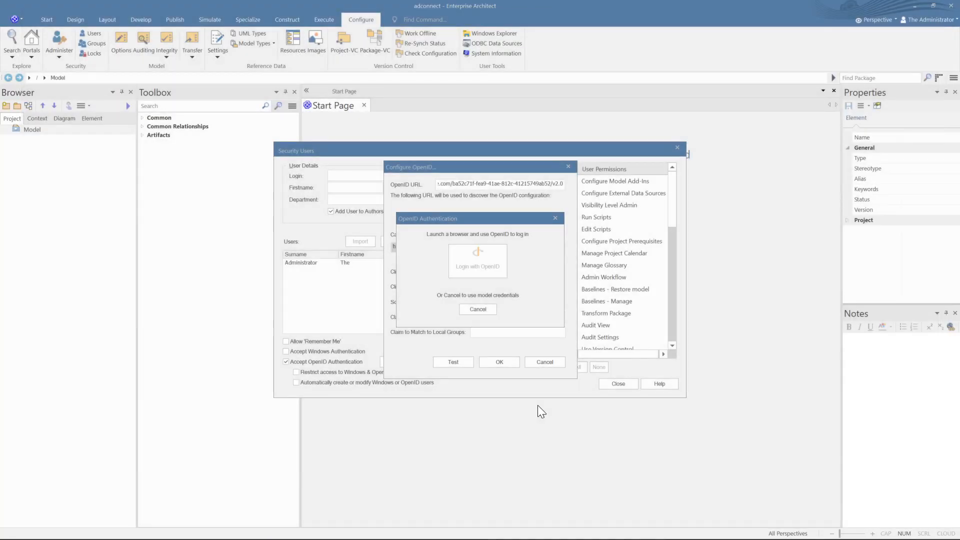
key(Return)
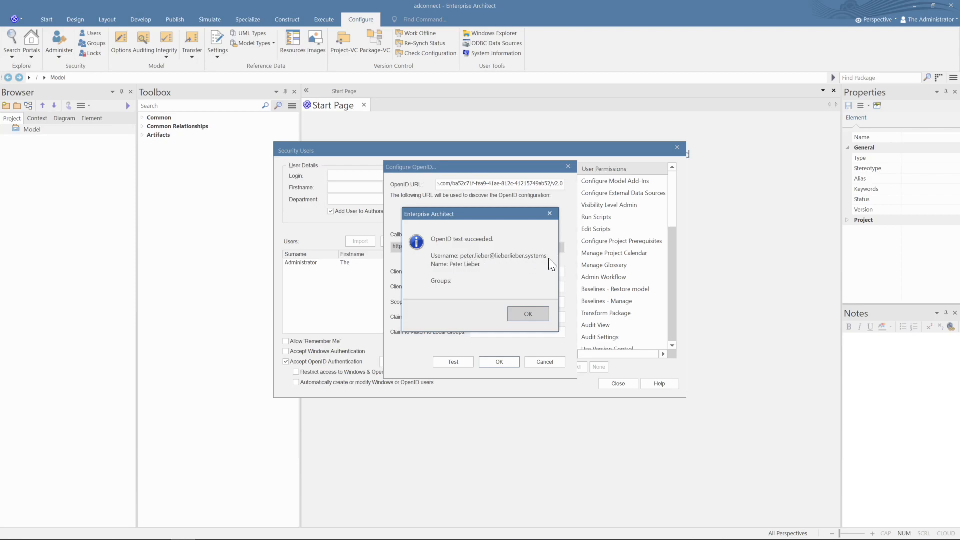
- Dismiss the 'OpenID test succeeded' message and run the OpenID test again
click(526, 314)
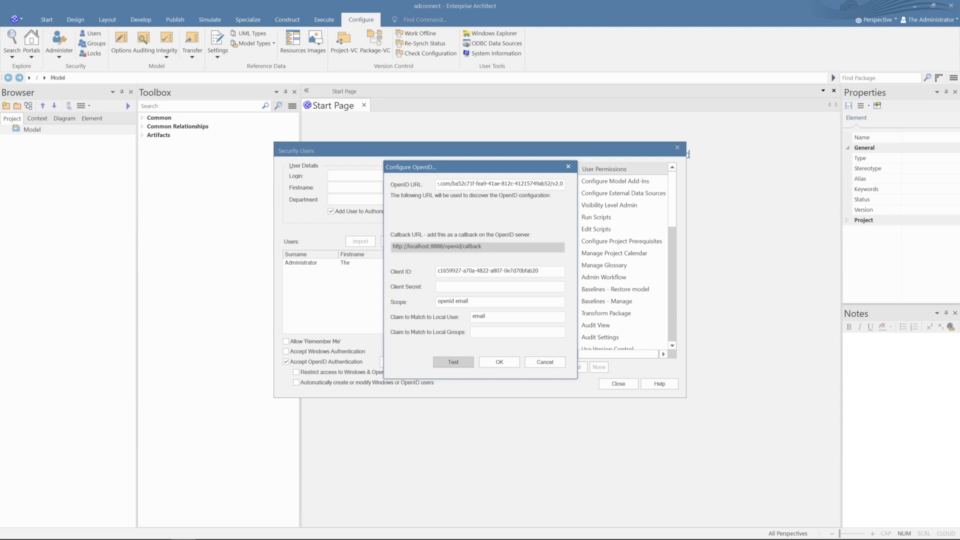
click(453, 363)
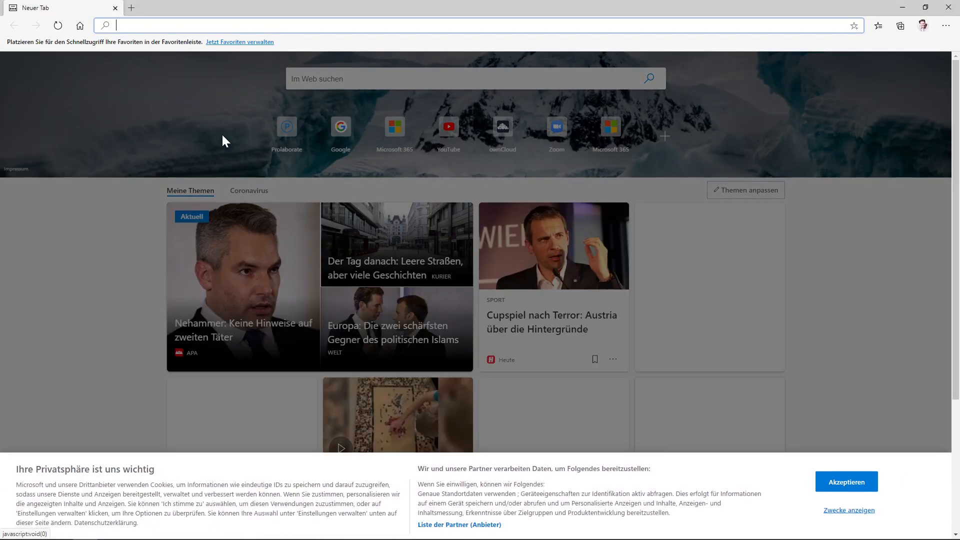
- Navigate from azure.microsoft.com via Azure Active Directory app registrations to sparxdemo01's Owners page
text(azure.microsoft.com)
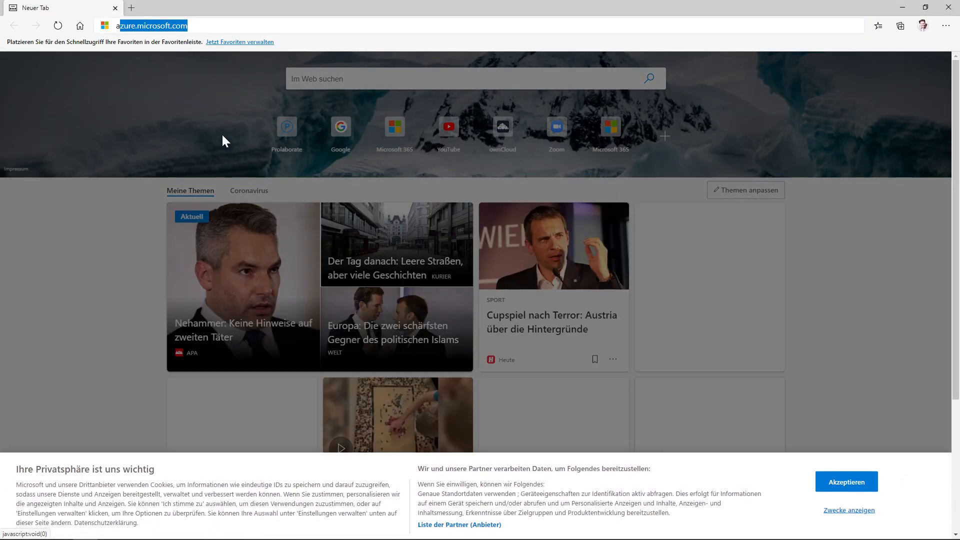
key(Return)
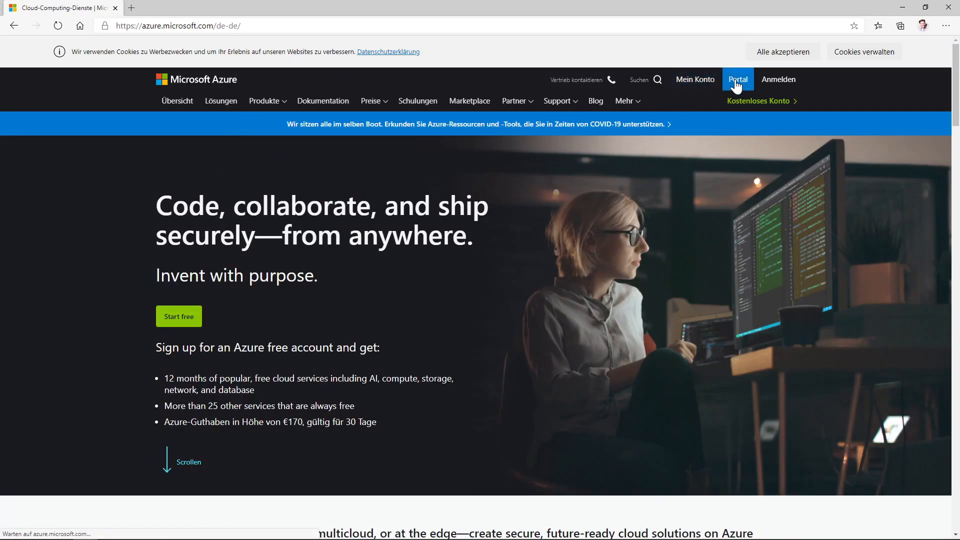
click(736, 86)
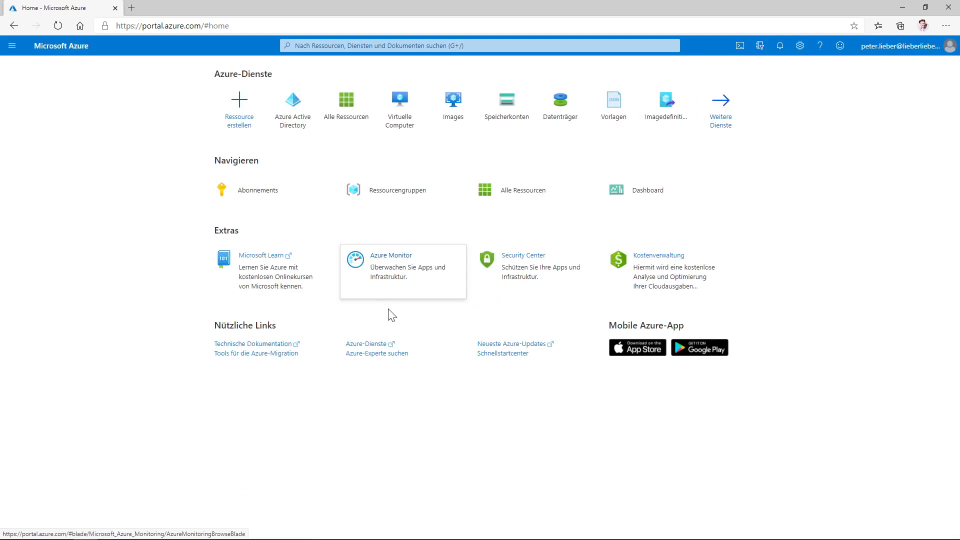
click(289, 119)
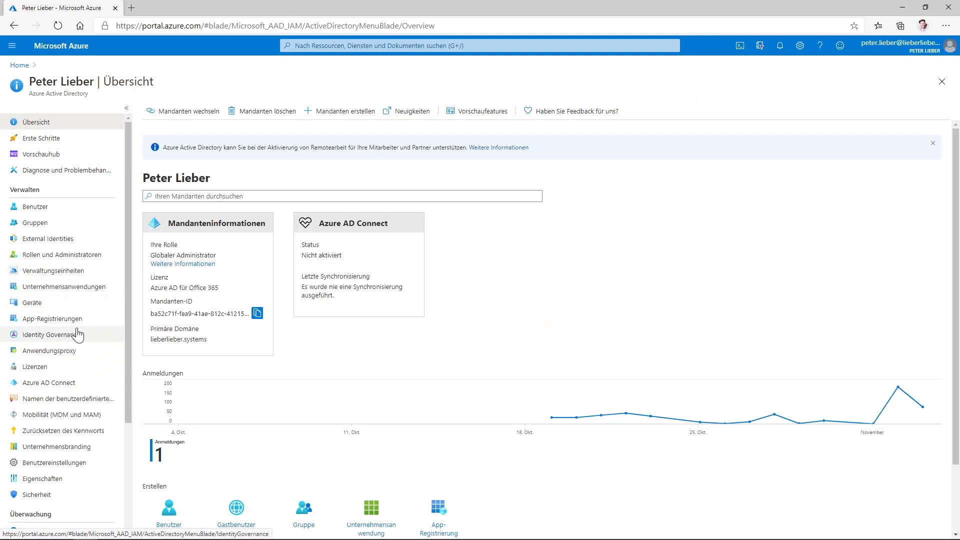
click(70, 319)
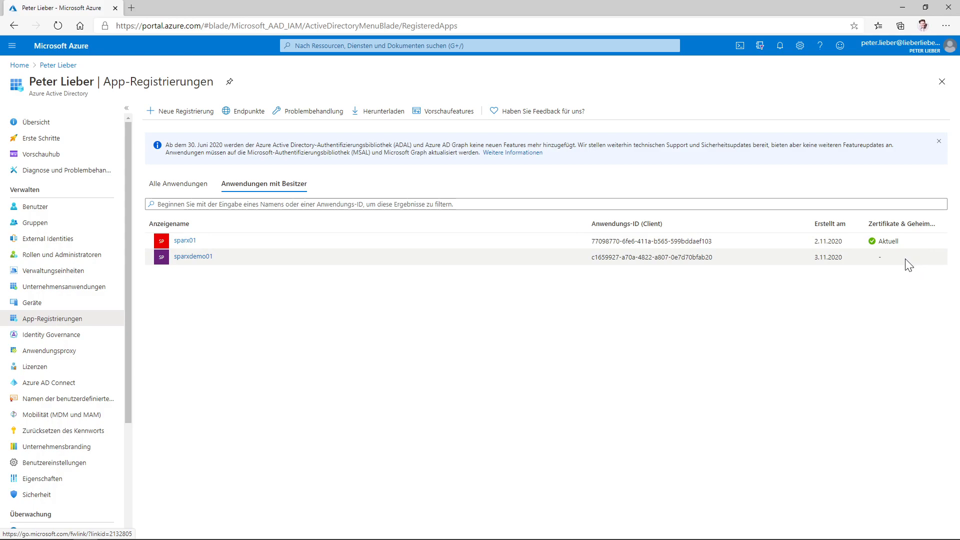
click(911, 49)
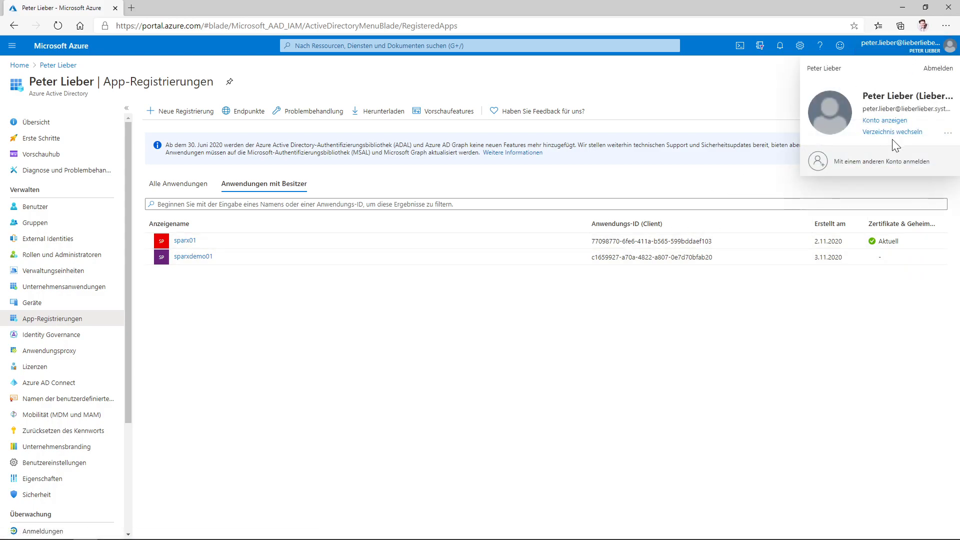
click(197, 257)
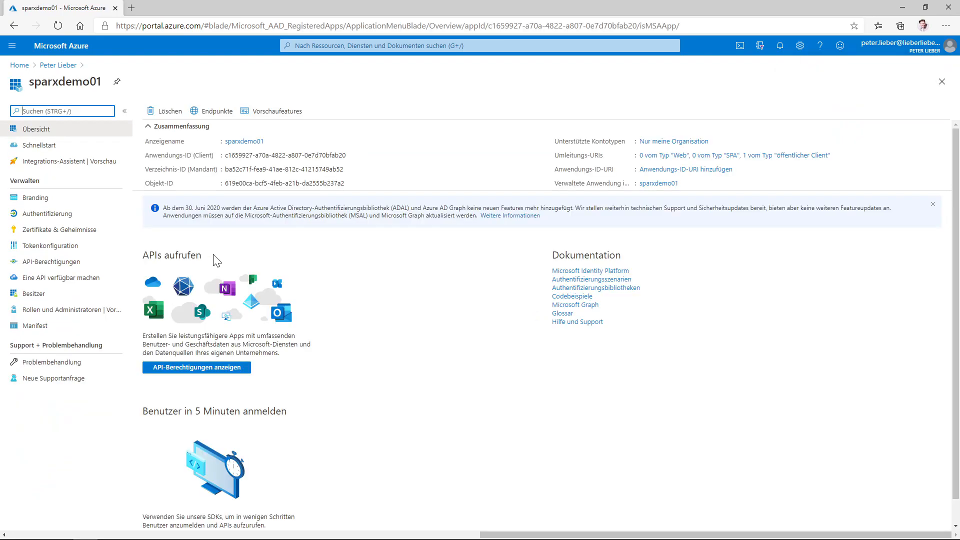
click(37, 311)
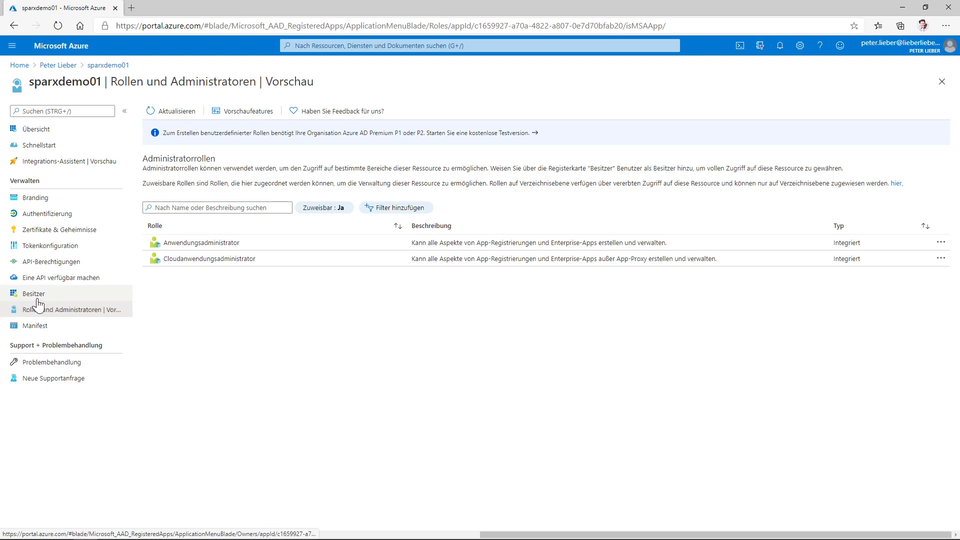
click(38, 299)
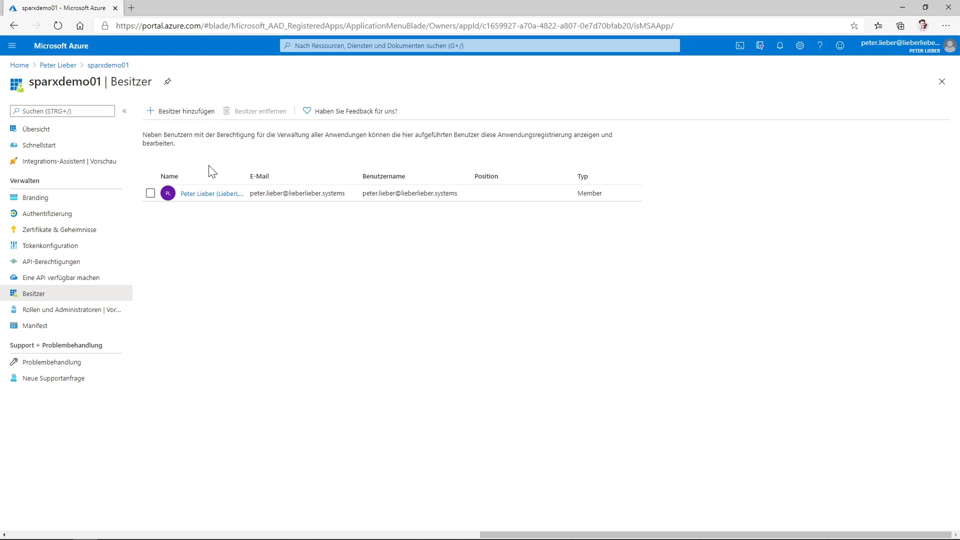
- Select the demo user account in the Add owners panel and confirm it as owner
click(181, 112)
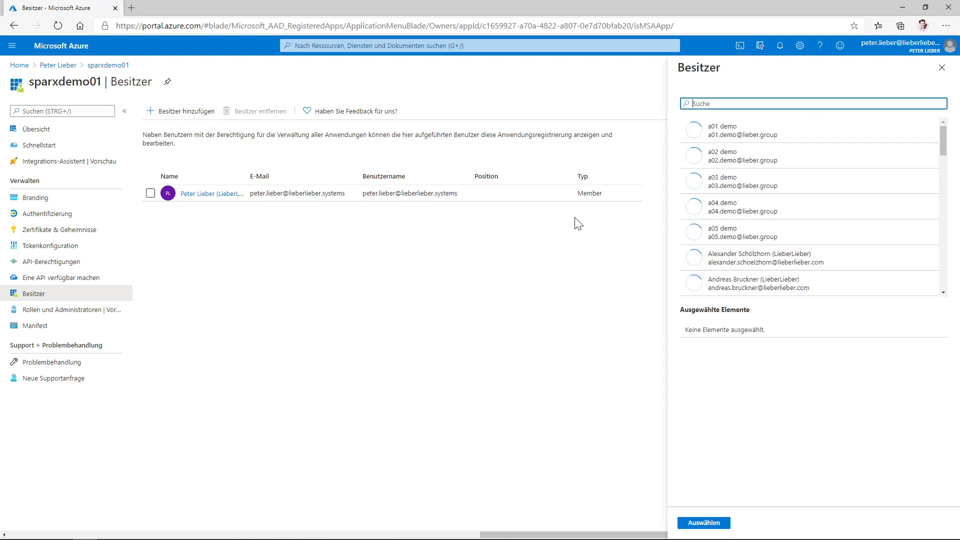
click(730, 138)
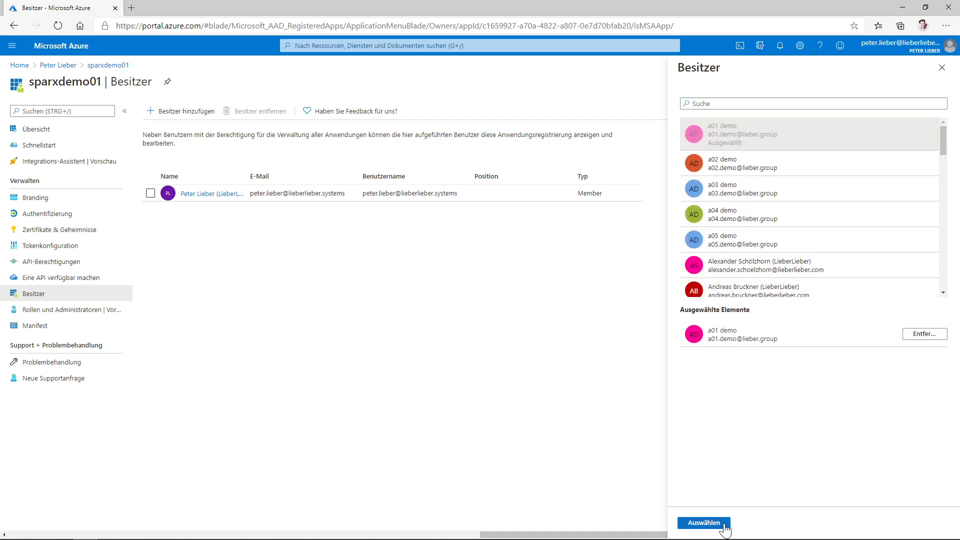
click(700, 522)
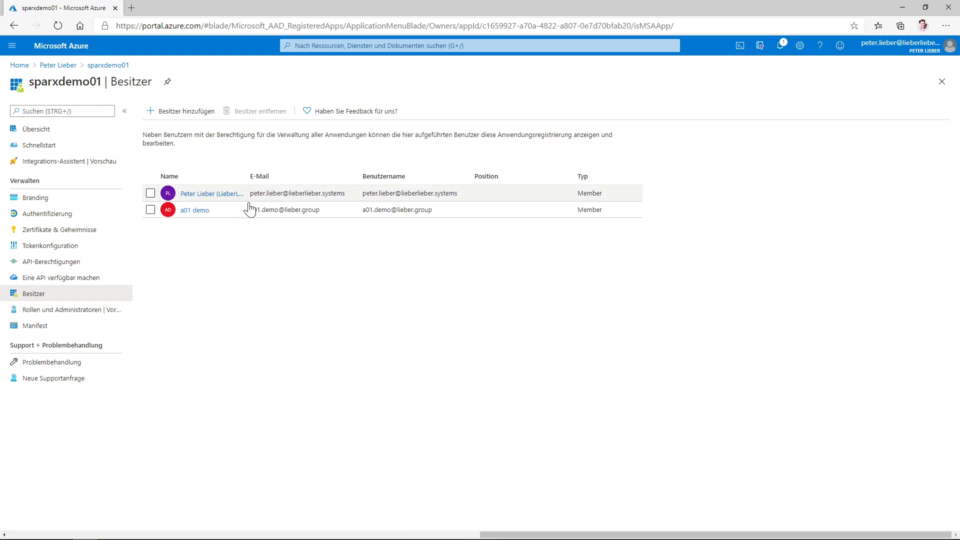
- Abandon the earlier browser sign-in and restart the OpenID test login from Enterprise Architect
click(899, 46)
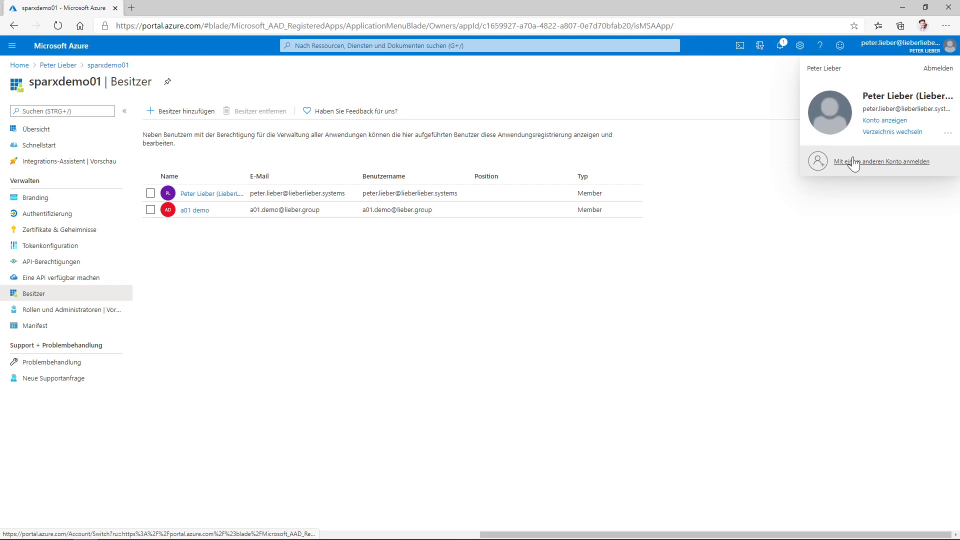
click(933, 73)
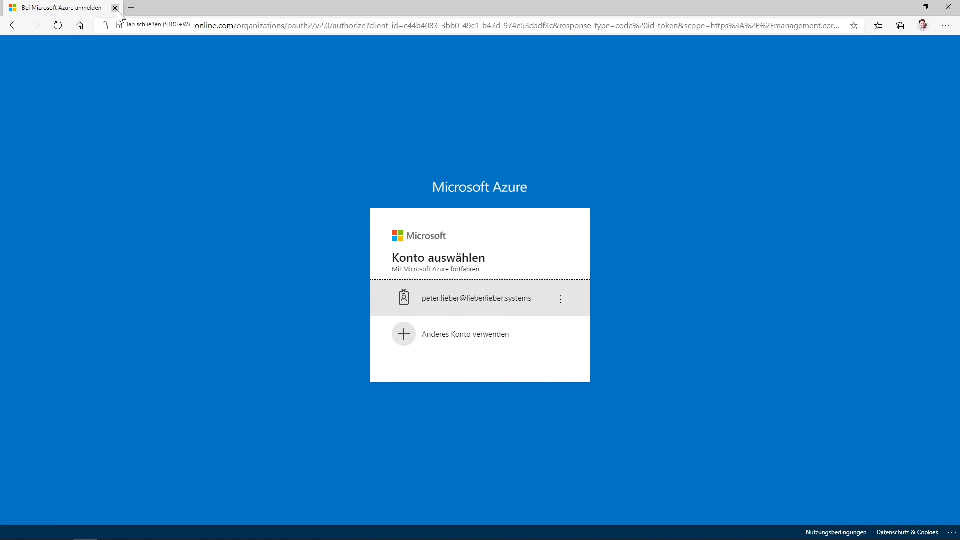
click(115, 8)
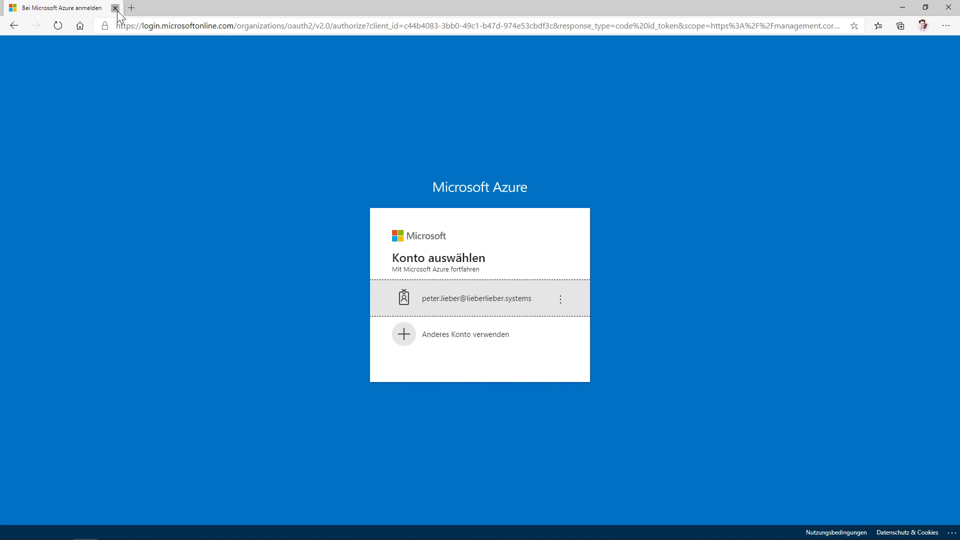
click(443, 362)
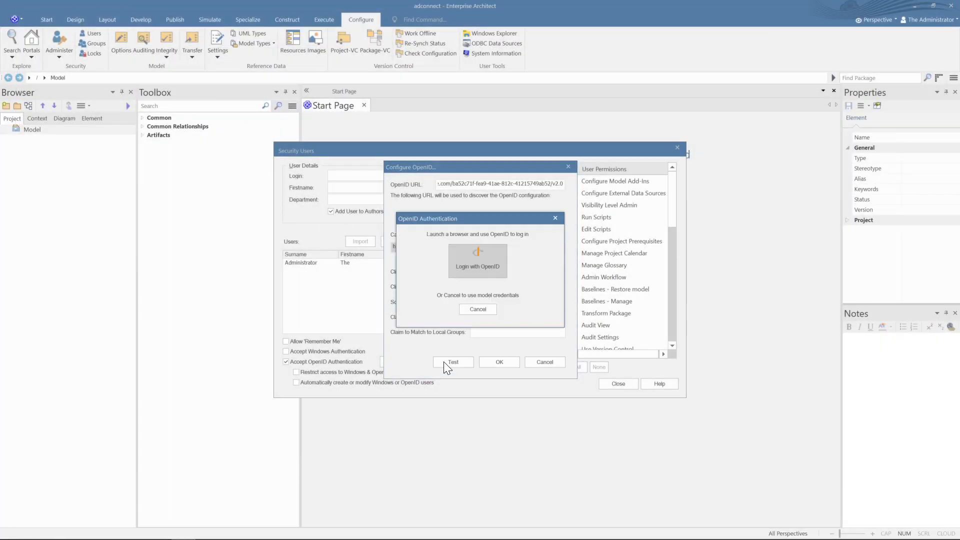
click(497, 261)
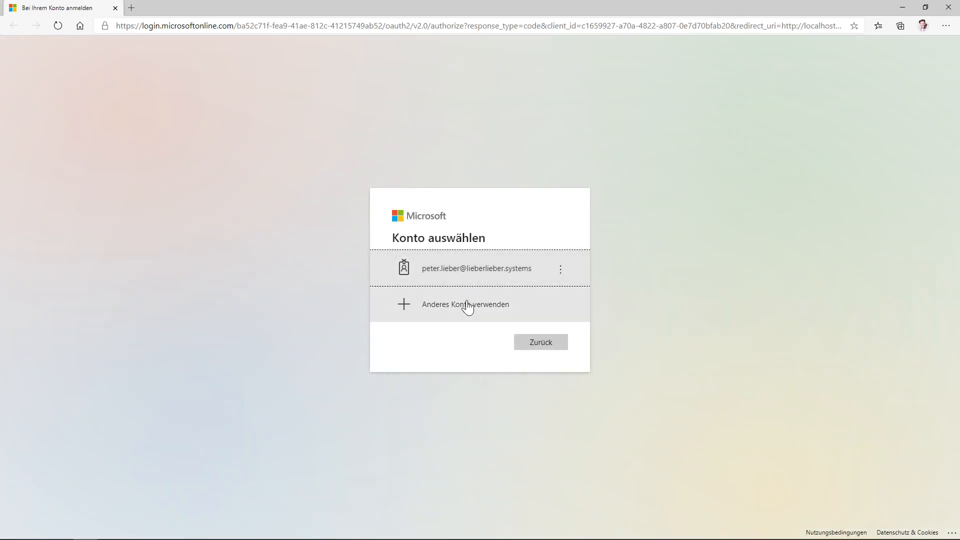
- Sign in with the demo account's e-mail and password, re-entering the password after the error
click(467, 306)
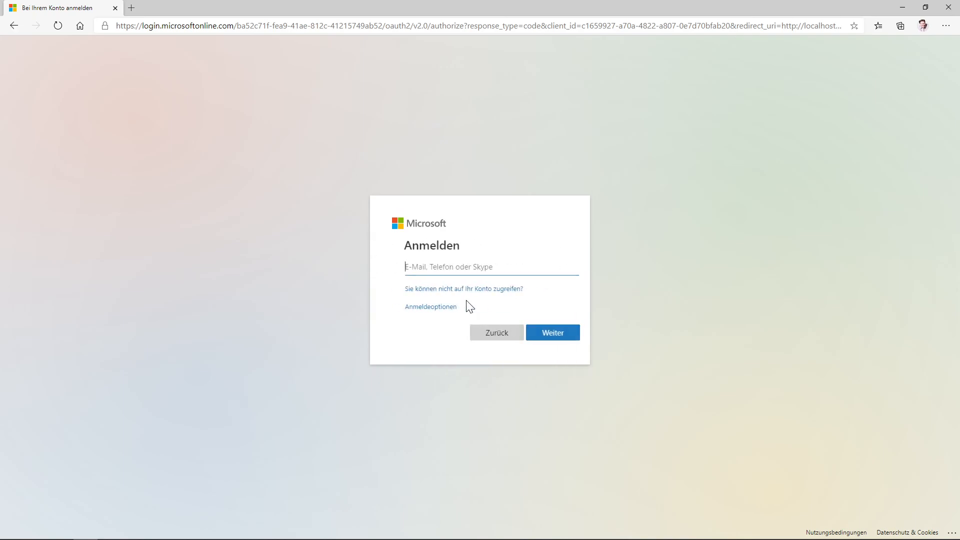
key(BackSpace)
key(BackSpace)
key(BackSpace)
key(BackSpace)
key(BackSpace)
key(BackSpace)
key(BackSpace)
key(BackSpace)
key(BackSpace)
key(BackSpace)
key(BackSpace)
key(BackSpace)
key(BackSpace)
key(BackSpace)
key(BackSpace)
key(BackSpace)
key(BackSpace)
key(BackSpace)
key(BackSpace)
key(BackSpace)
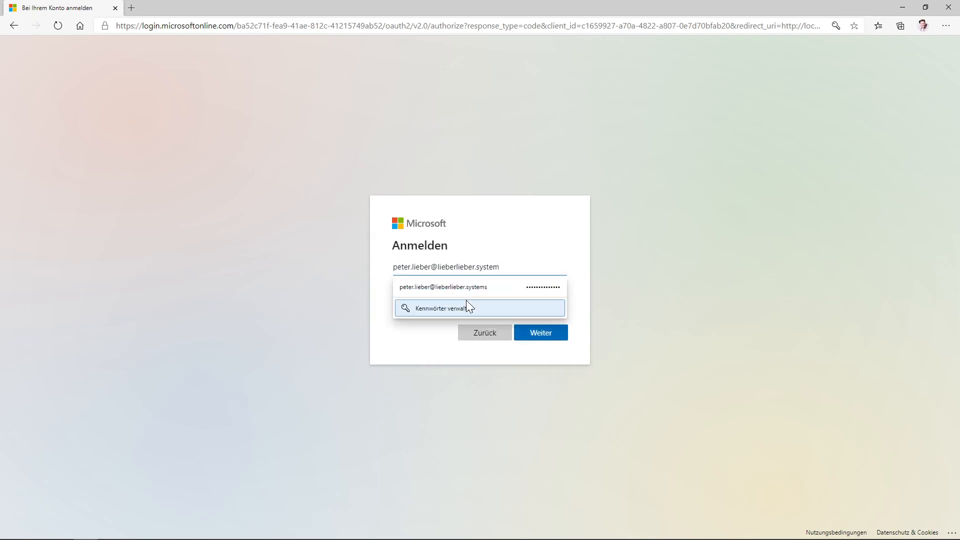
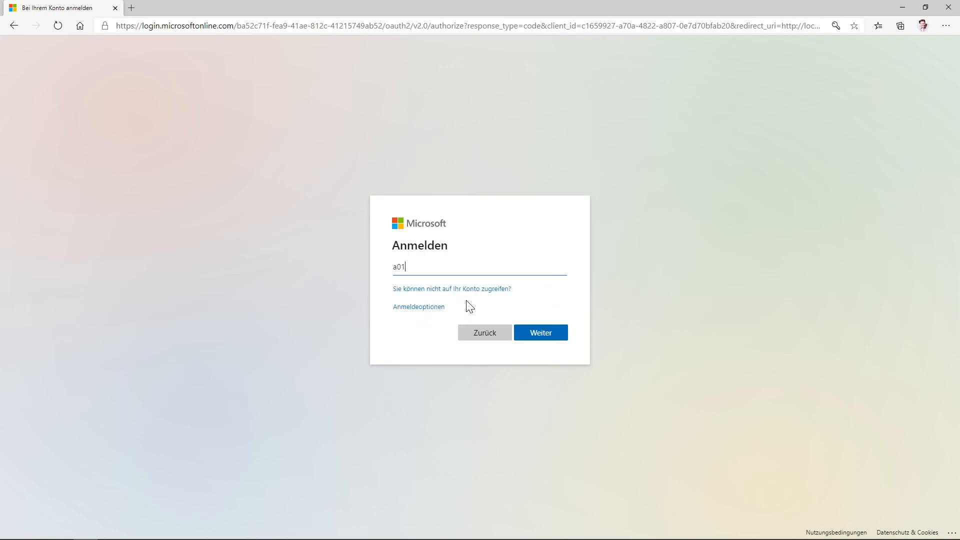
key(Return)
text(•••••)
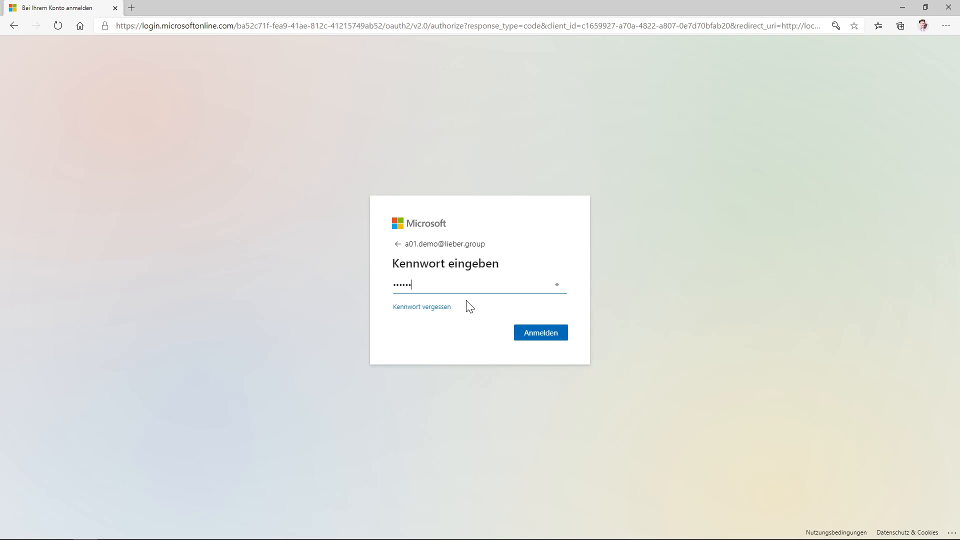
text(•••••)
key(Return)
click(467, 301)
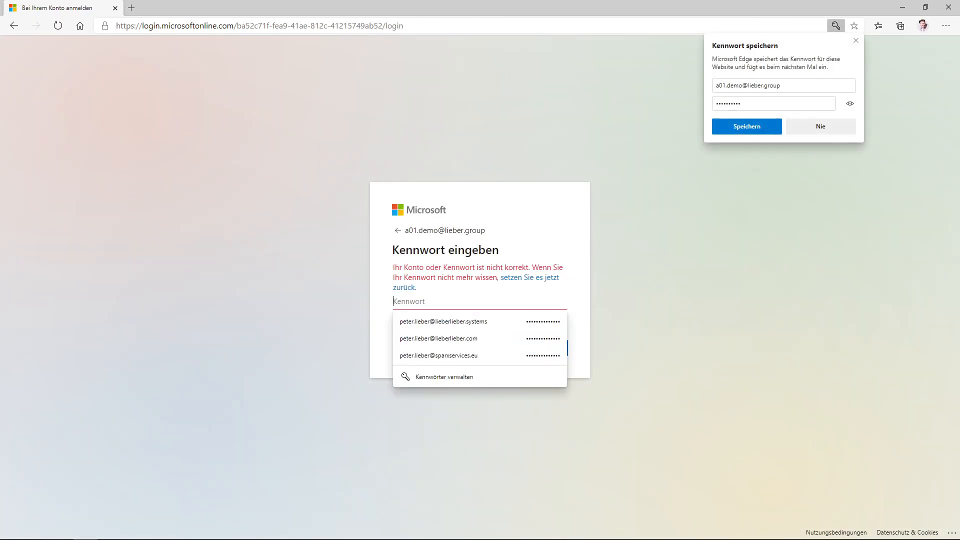
text(******)
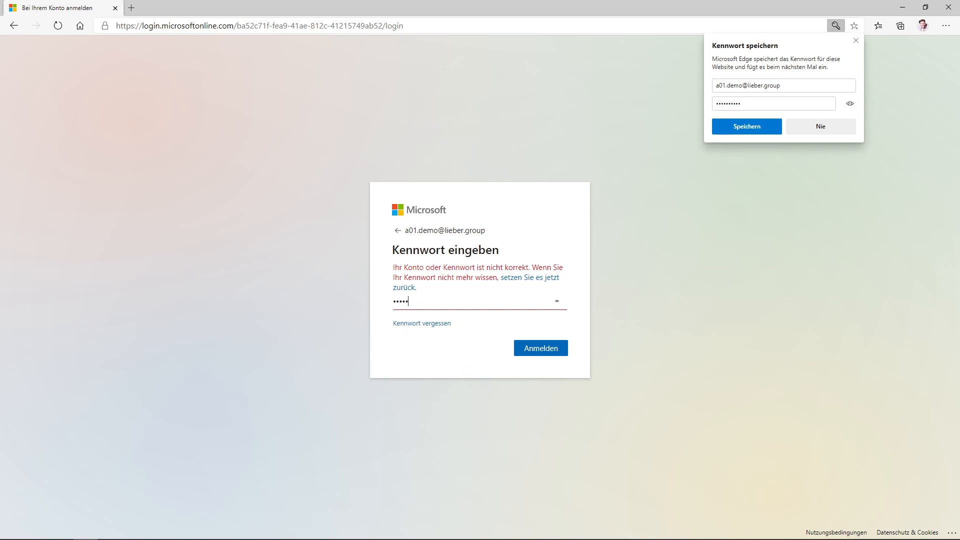
text(*****)
key(Return)
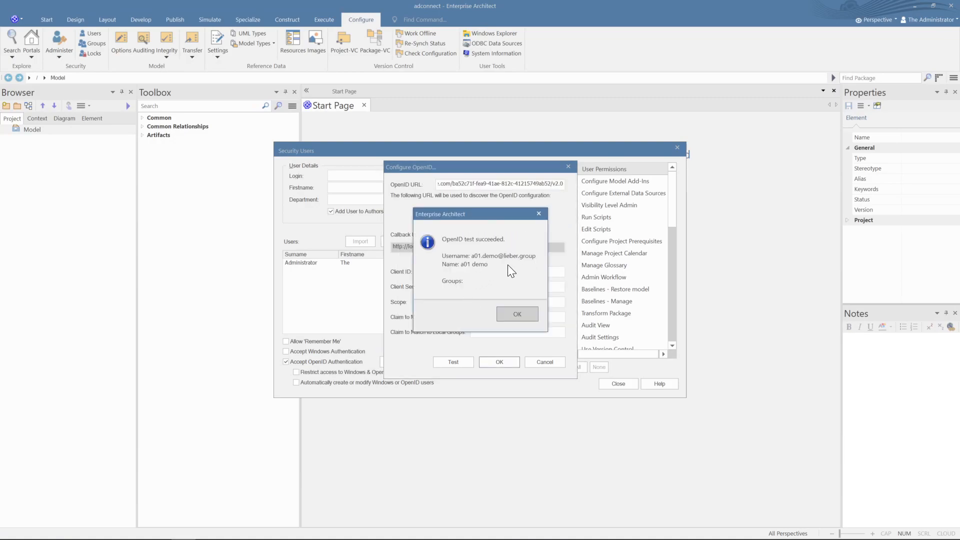
- Close the OpenID dialogs and enter a new user's login e-mail, first name and surname
click(512, 313)
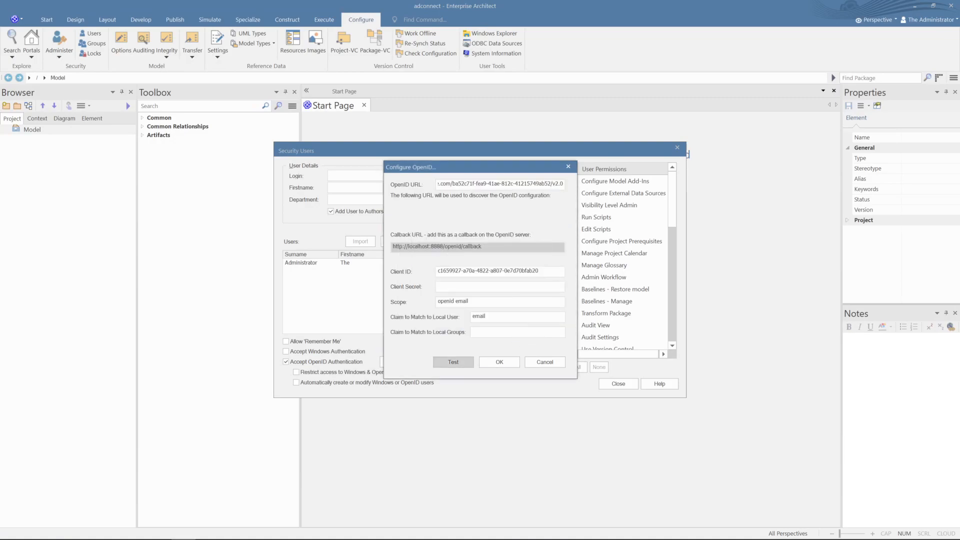
click(499, 362)
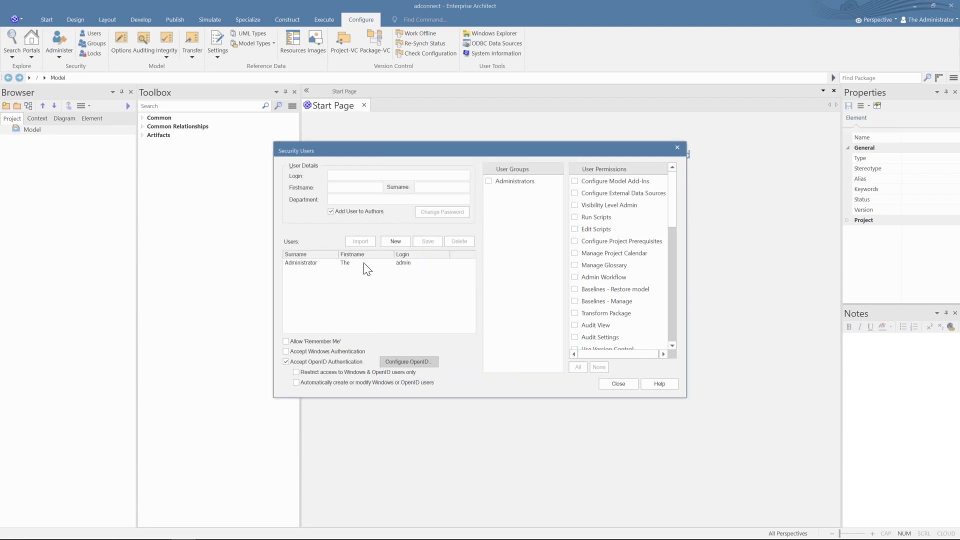
click(399, 244)
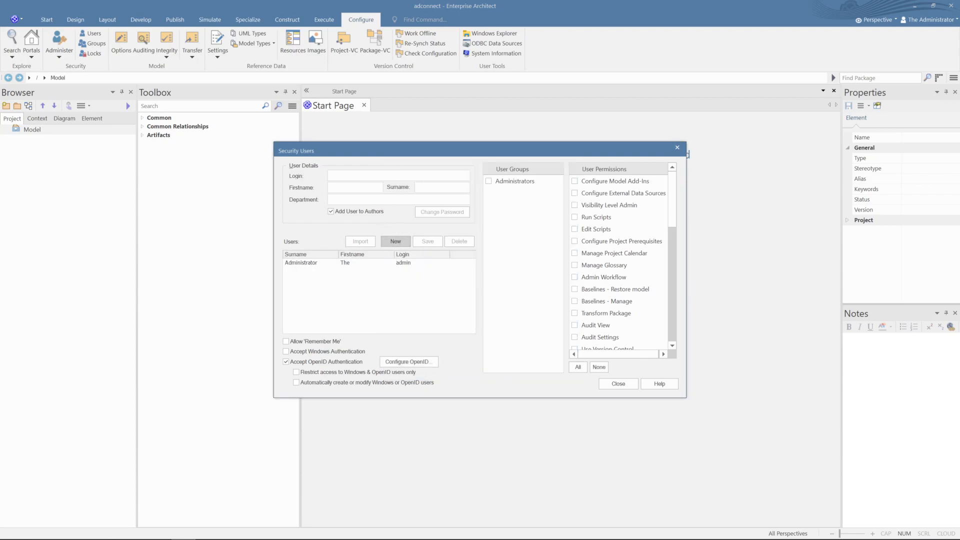
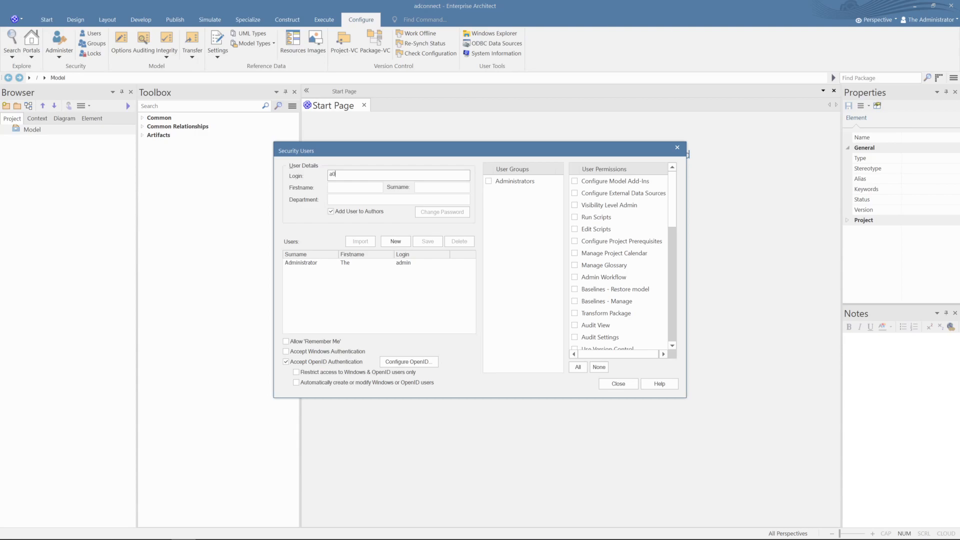
key(Tab)
key(Tab)
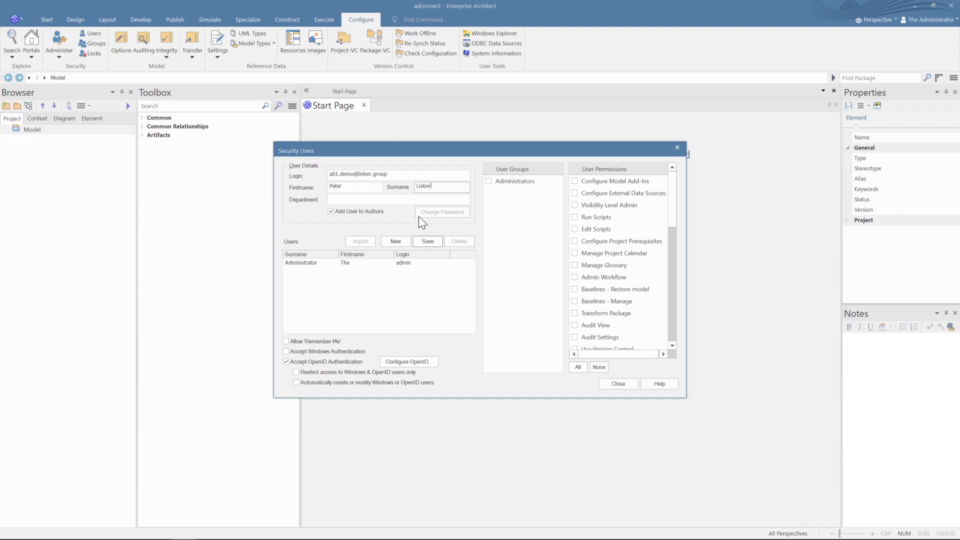
- Save the new user and make it a member of the Administrators group
click(427, 241)
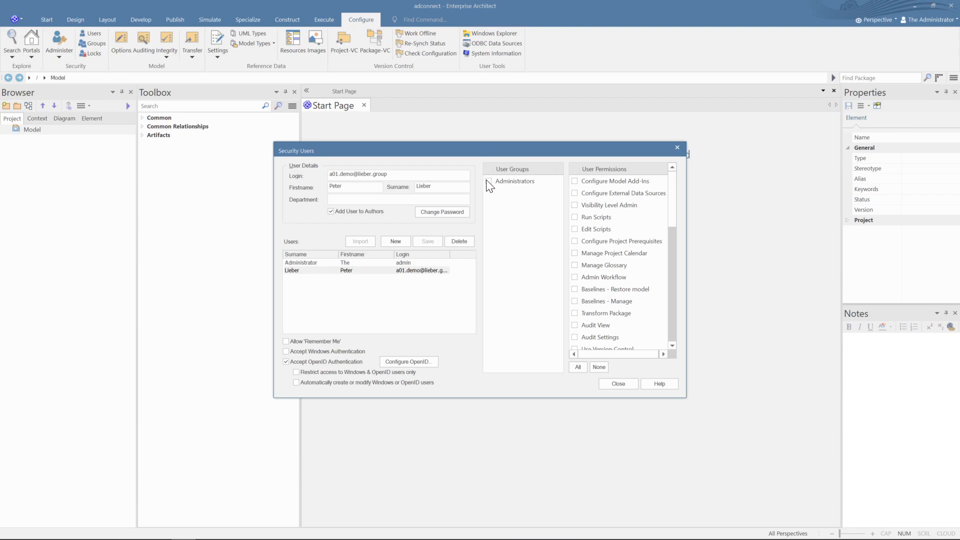
click(489, 181)
click(427, 241)
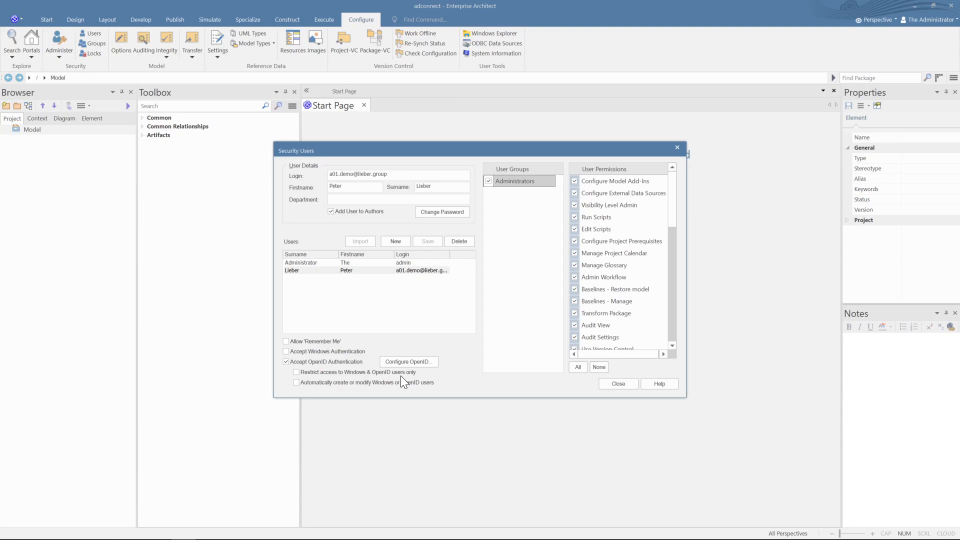
- Close Security Users and the project, then reopen adconnect from the recent projects
click(618, 383)
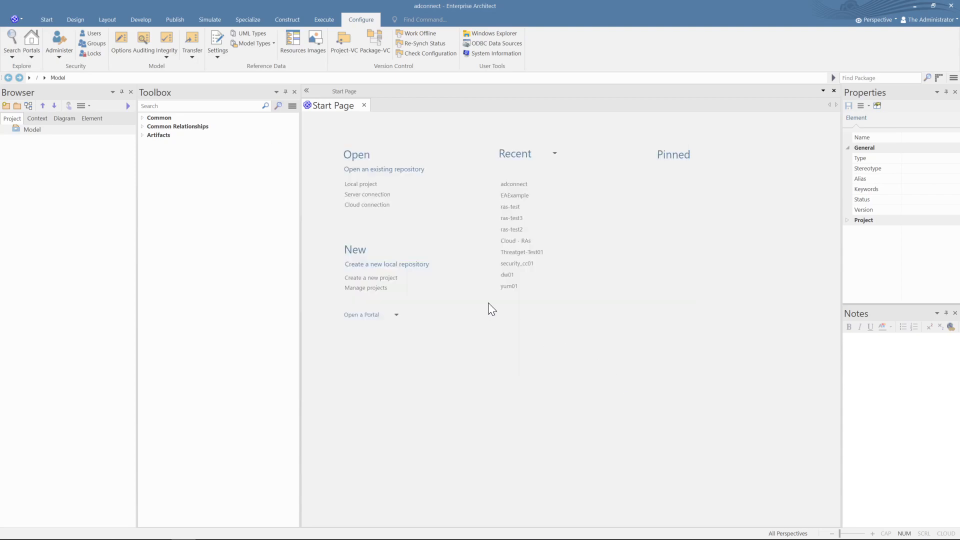
click(22, 20)
click(31, 101)
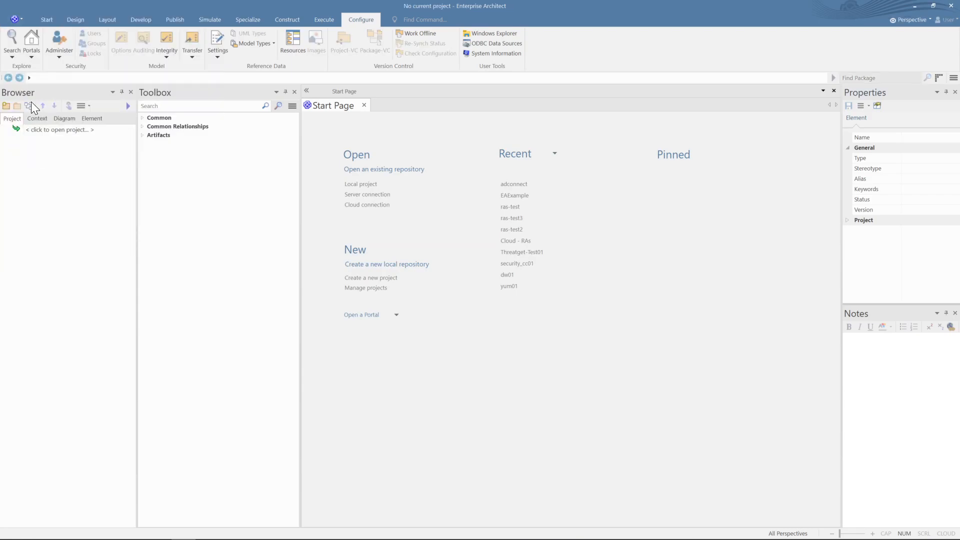
click(515, 184)
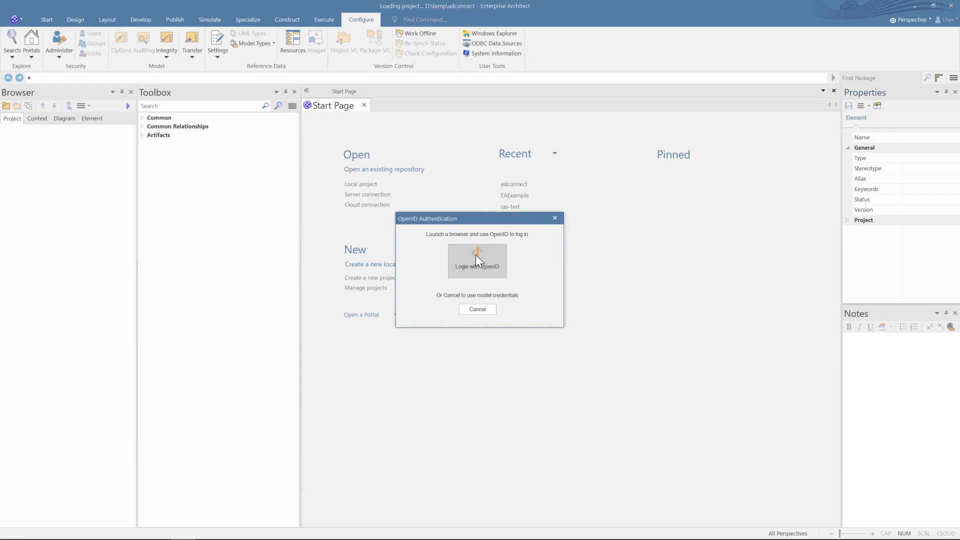
- Log in to adconnect through OpenID using the demo account's e-mail and password
click(475, 255)
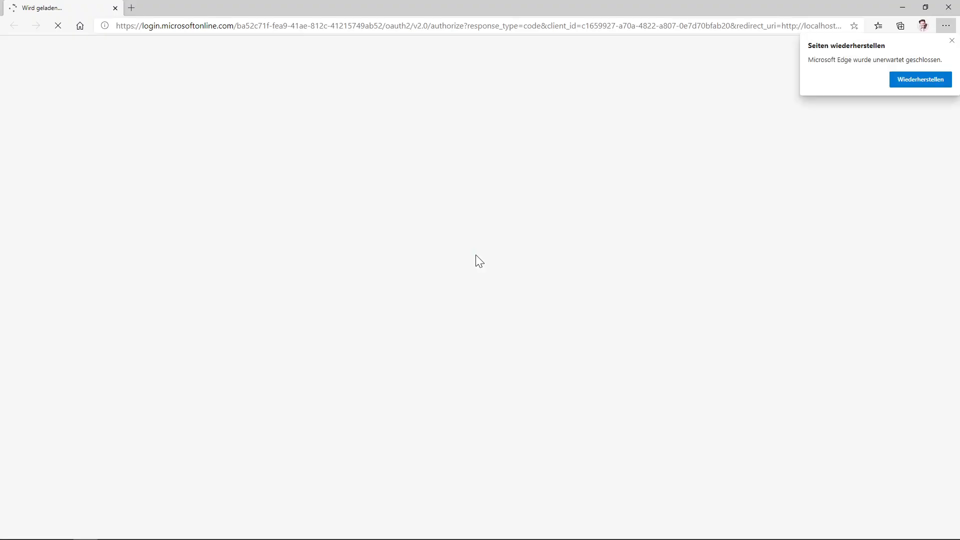
click(474, 307)
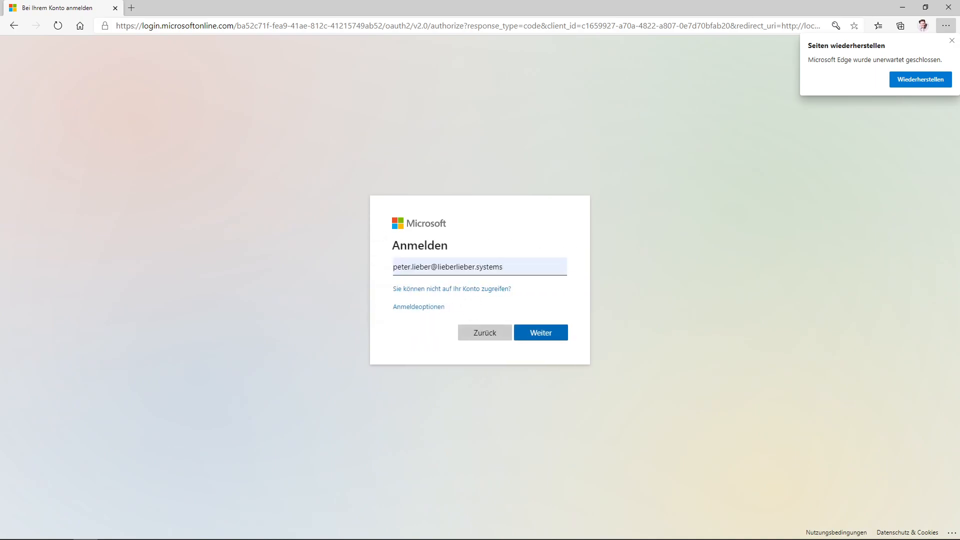
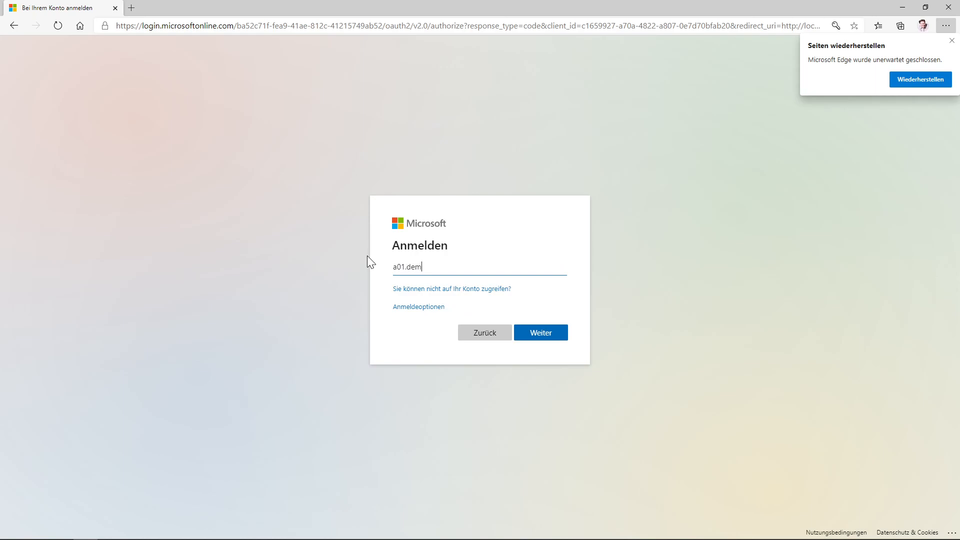
key(Return)
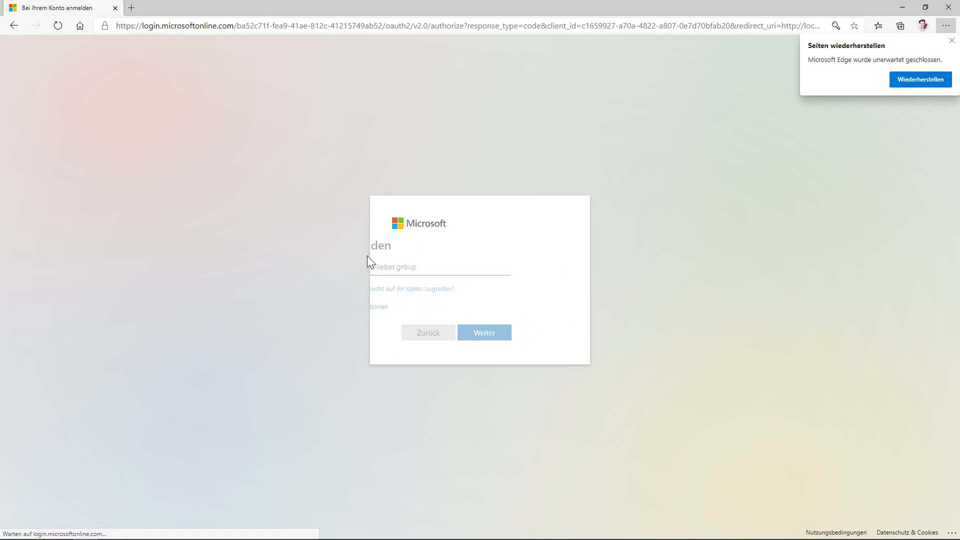
text(***********)
key(Return)
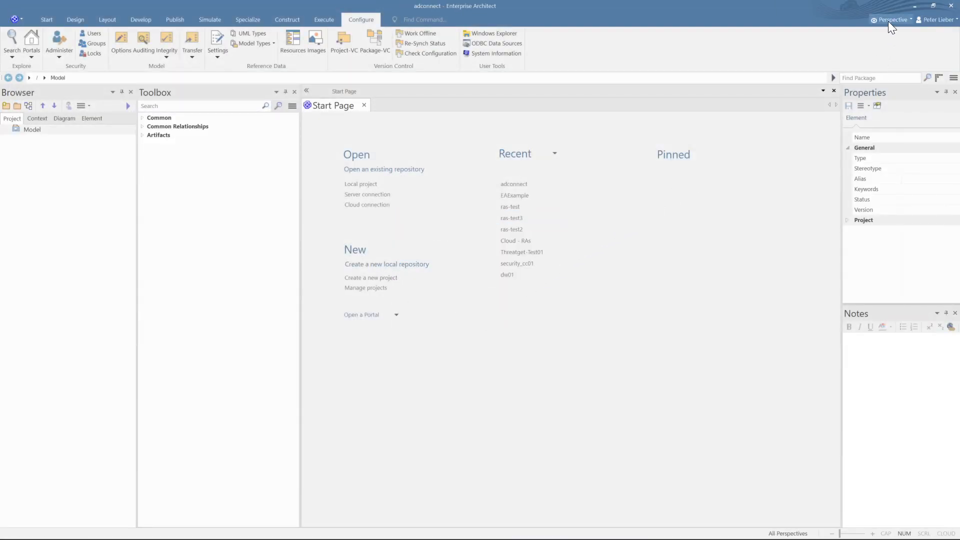
click(943, 22)
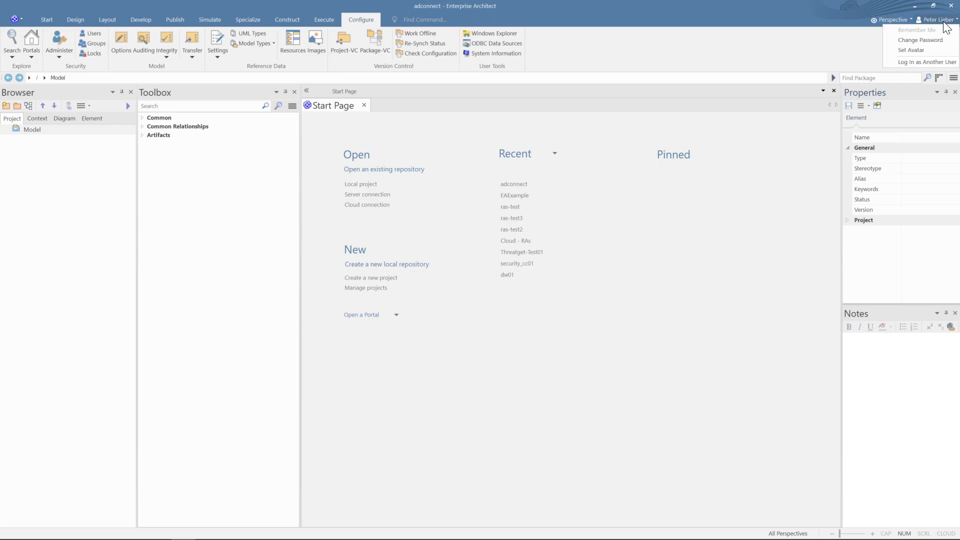
click(93, 34)
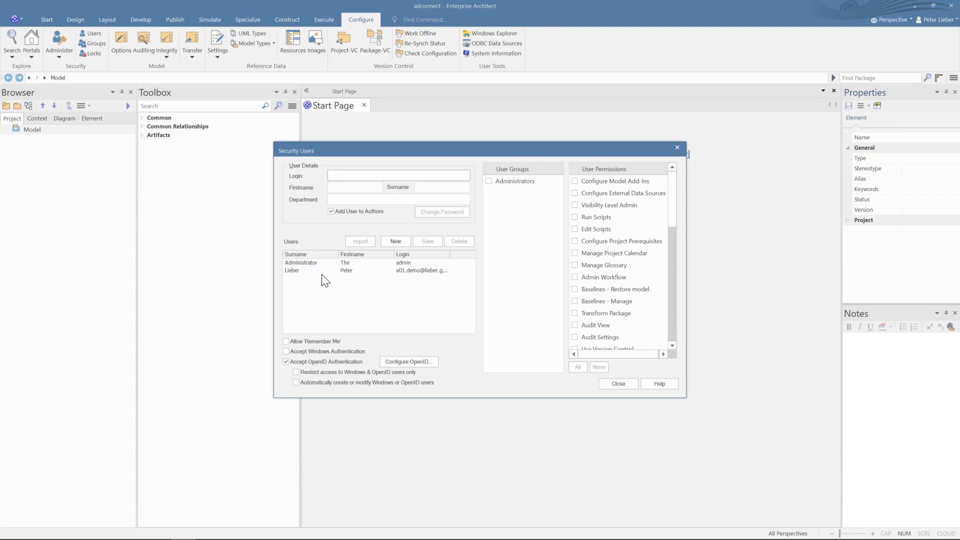
click(618, 384)
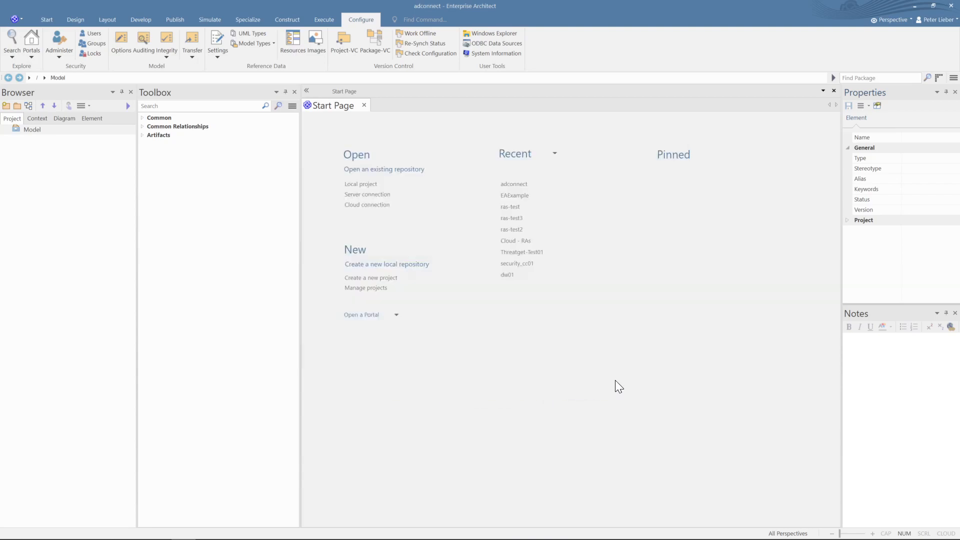